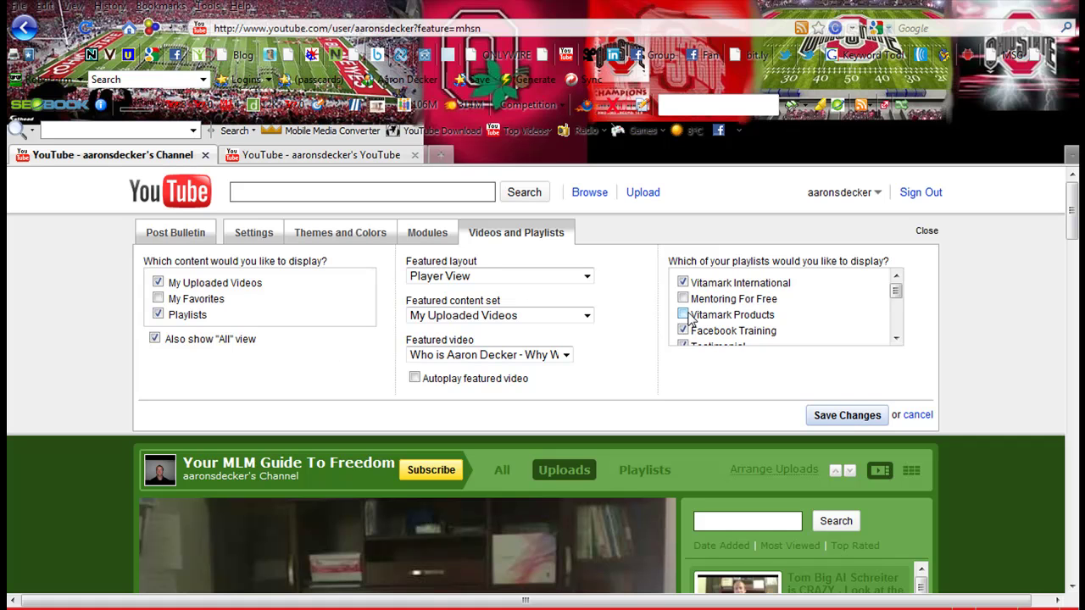
Step: Examine the featured video choices in the channel's video settings and the featured video shown on the channel page
{"action": "mouse_move", "coordinate": [1071, 193]}
{"action": "left_mouse_down"}
{"action": "mouse_move", "coordinate": [1071, 339]}
{"action": "mouse_move", "coordinate": [1074, 201]}
{"action": "left_mouse_up"}
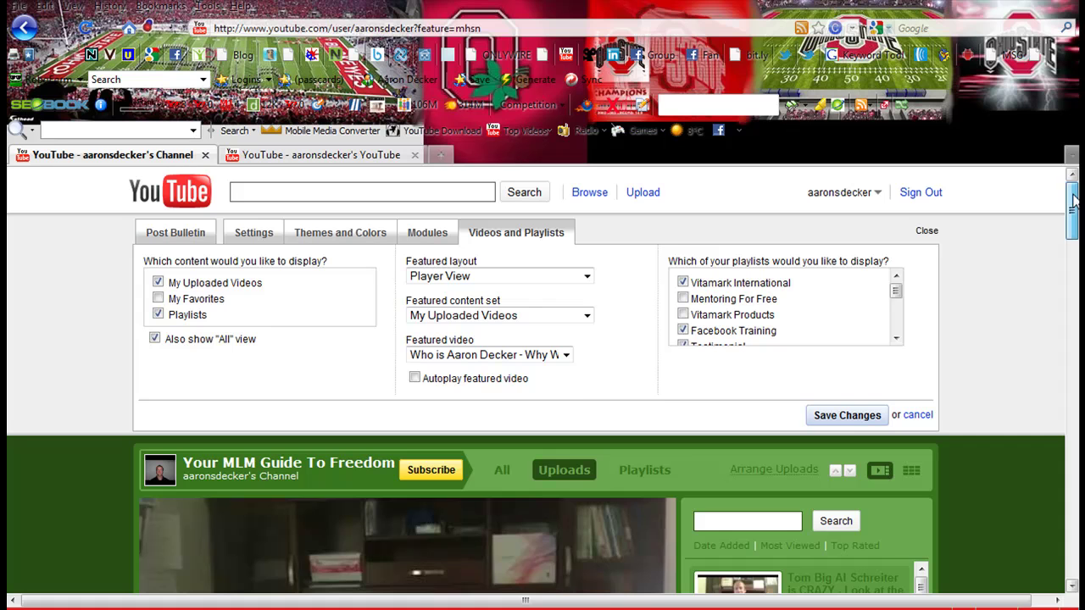
{"action": "left_click", "coordinate": [565, 355]}
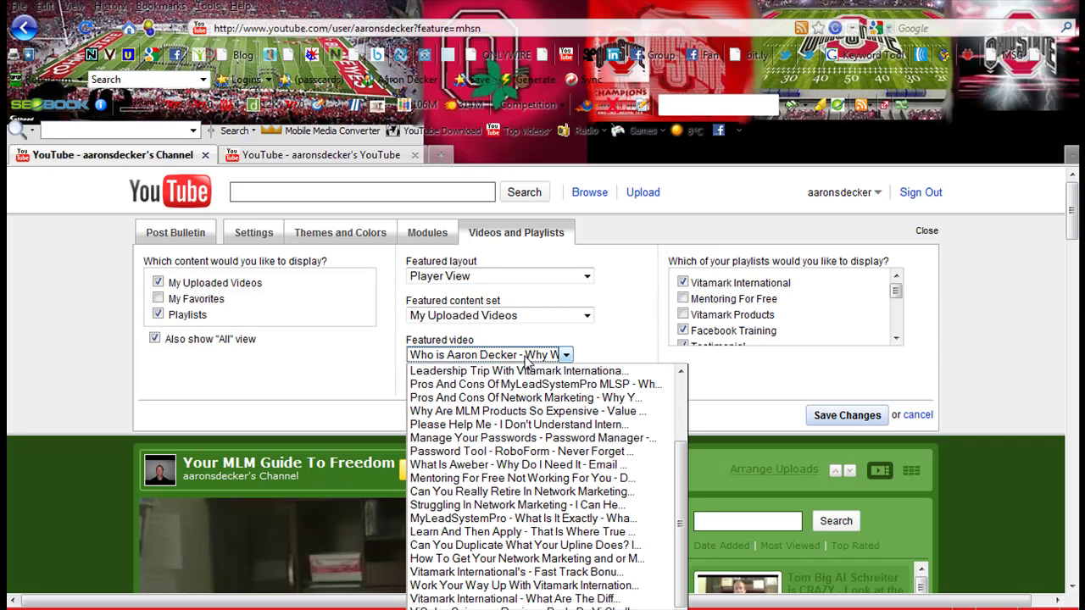
{"action": "left_click", "coordinate": [594, 337]}
{"action": "left_click_drag", "start_coordinate": [1072, 204], "coordinate": [1071, 271]}
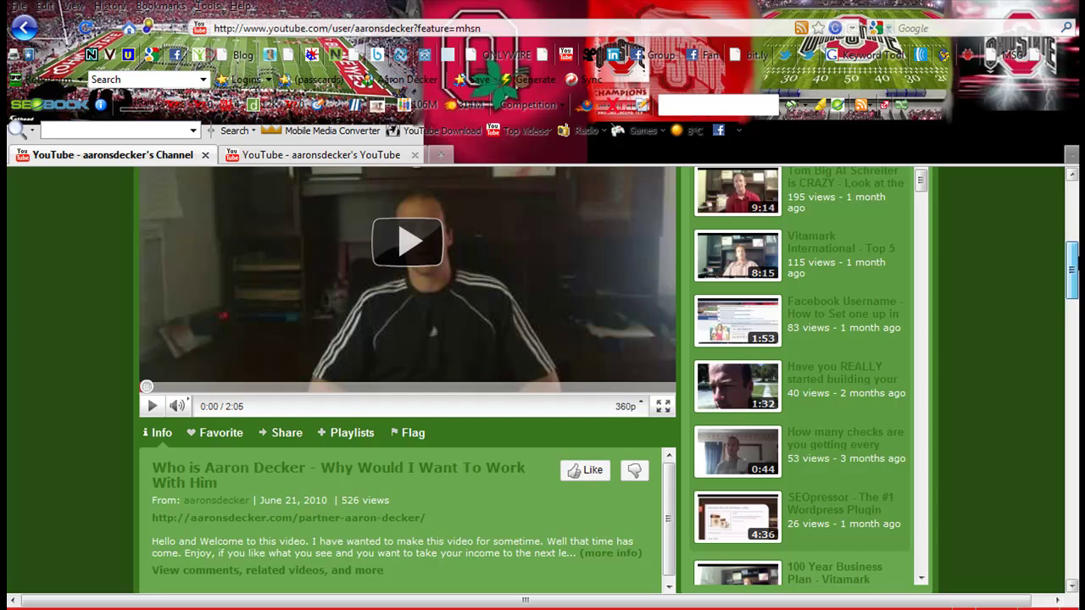
{"action": "scroll", "coordinate": [1072, 271], "scroll_direction": "up", "scroll_amount": 5}
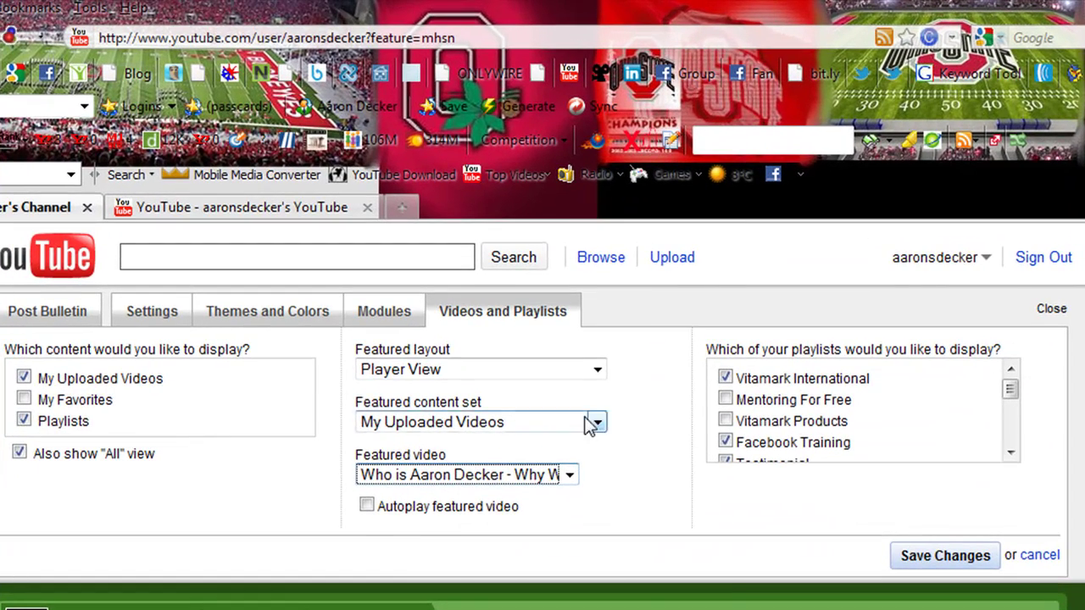
{"action": "left_click", "coordinate": [469, 480]}
{"action": "left_click", "coordinate": [601, 456]}
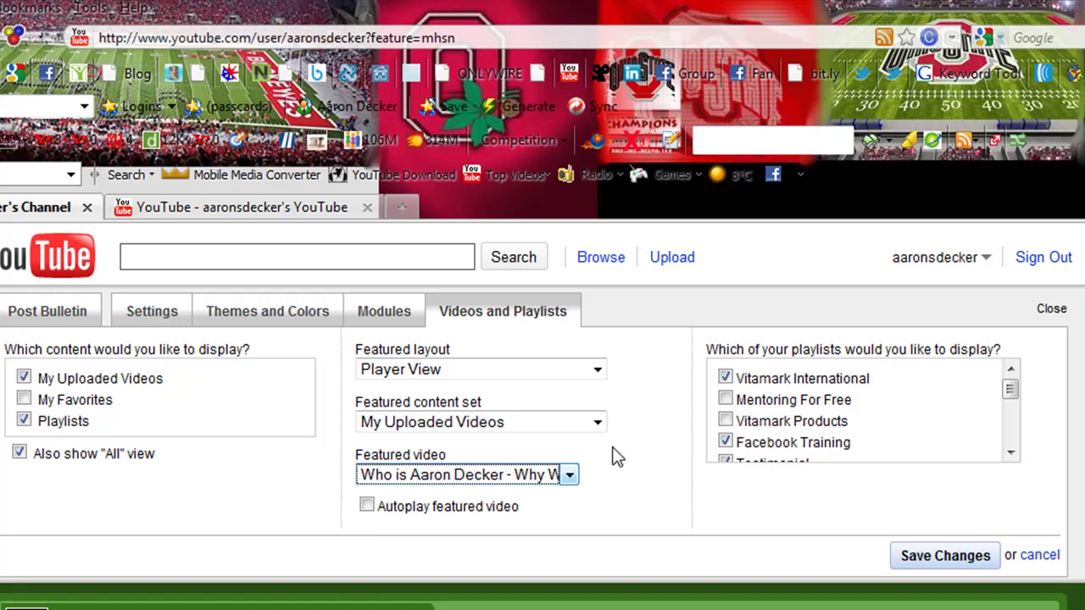
{"action": "left_click", "coordinate": [460, 478]}
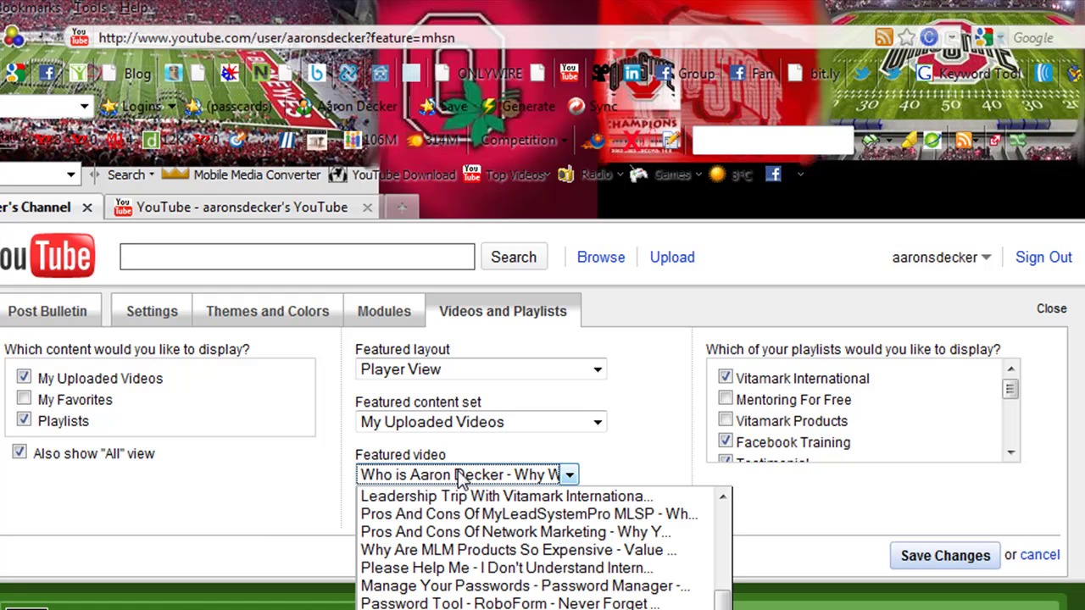
{"action": "scroll", "coordinate": [710, 552], "scroll_direction": "up", "scroll_amount": 5}
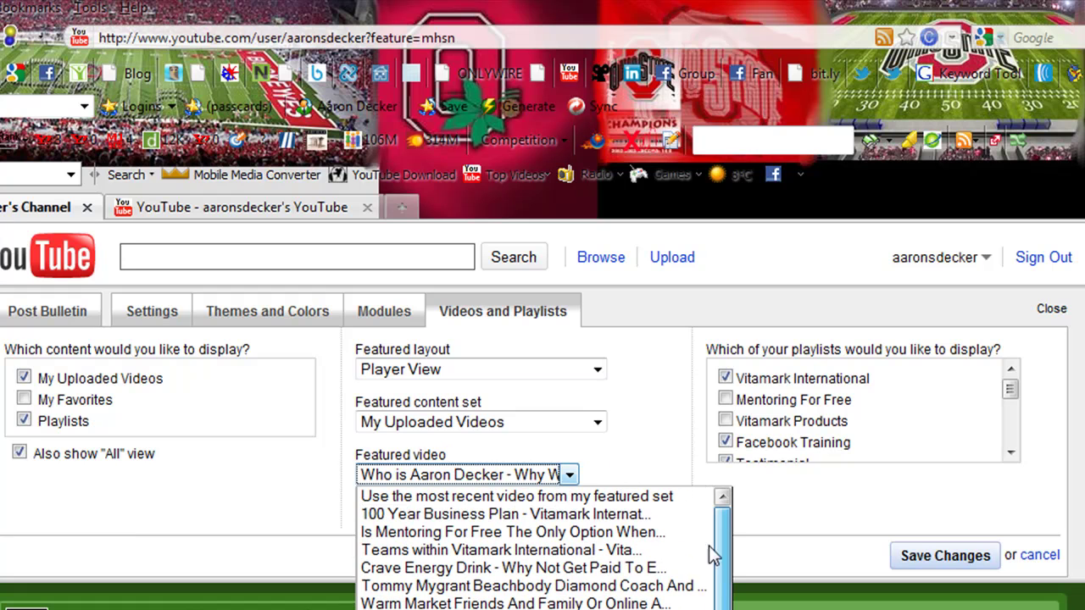
{"action": "scroll", "coordinate": [722, 559], "scroll_direction": "down", "scroll_amount": 1}
{"action": "left_click_drag", "start_coordinate": [722, 559], "coordinate": [722, 609]}
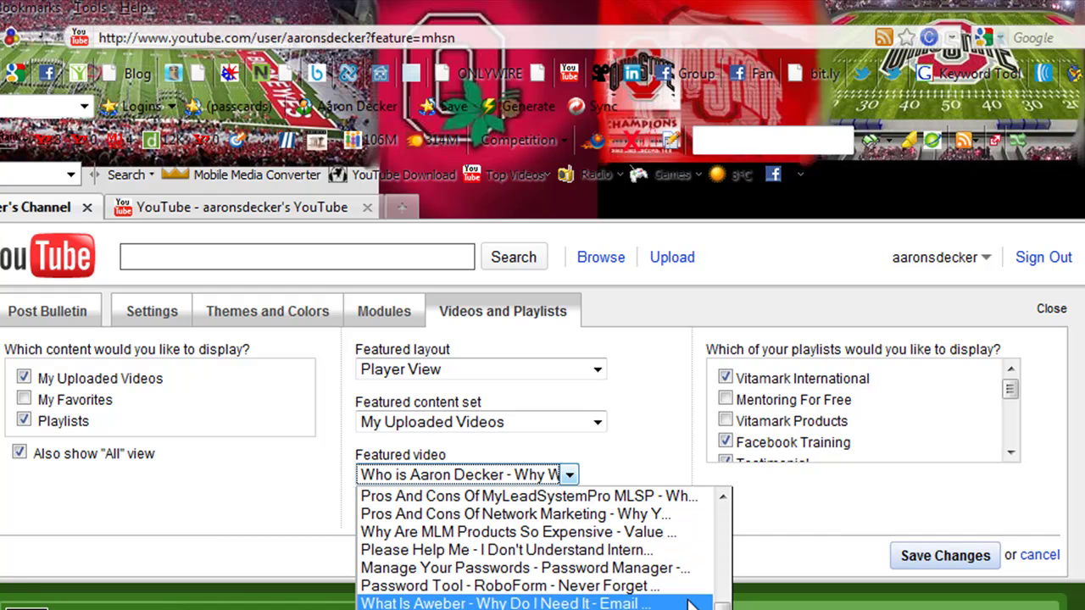
{"action": "left_click", "coordinate": [659, 443]}
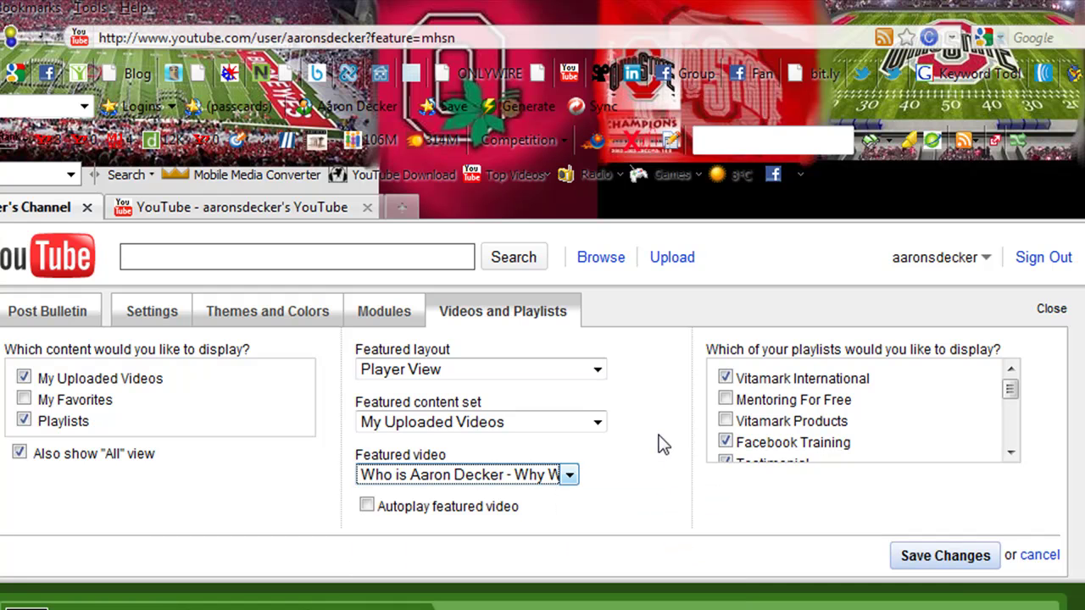
Step: Review the featured content set options and the list of uploaded videos beside the channel's player
{"action": "left_click", "coordinate": [541, 424]}
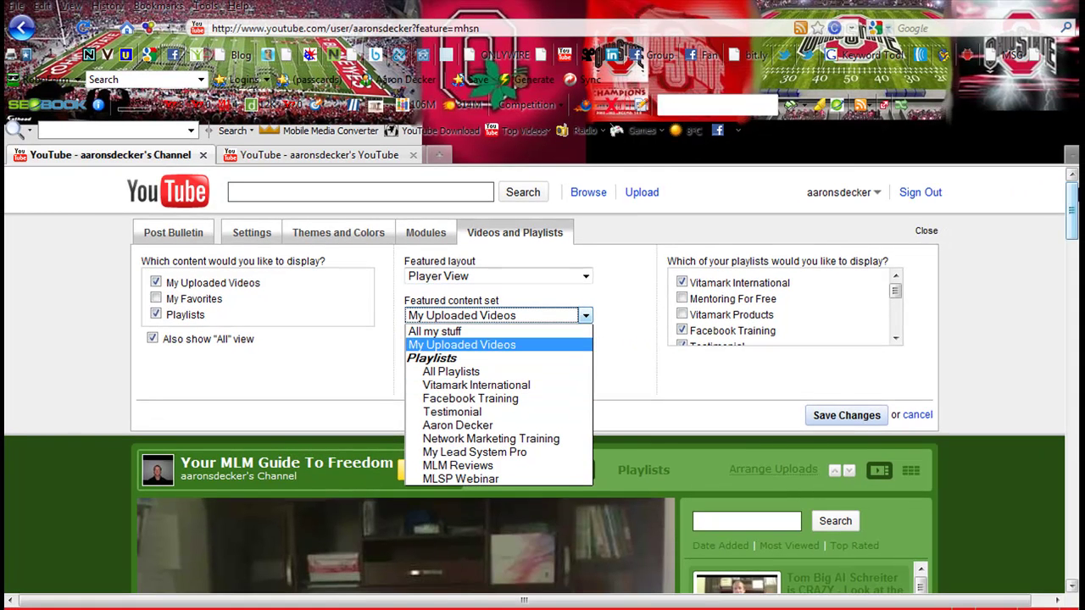
{"action": "left_click_drag", "start_coordinate": [1072, 207], "coordinate": [1072, 256]}
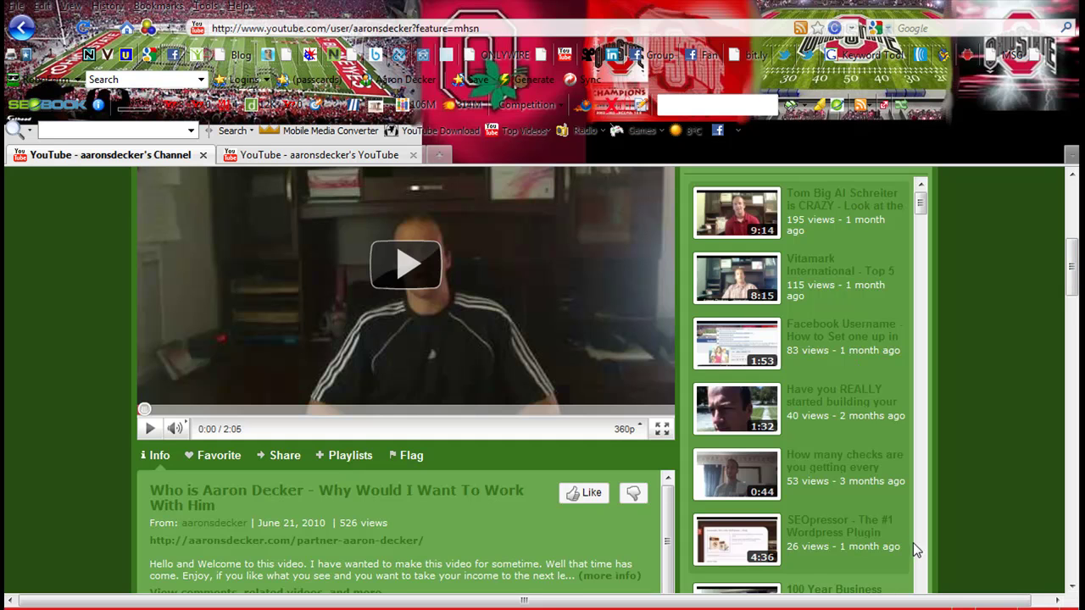
{"action": "left_click_drag", "start_coordinate": [1072, 267], "coordinate": [1072, 297]}
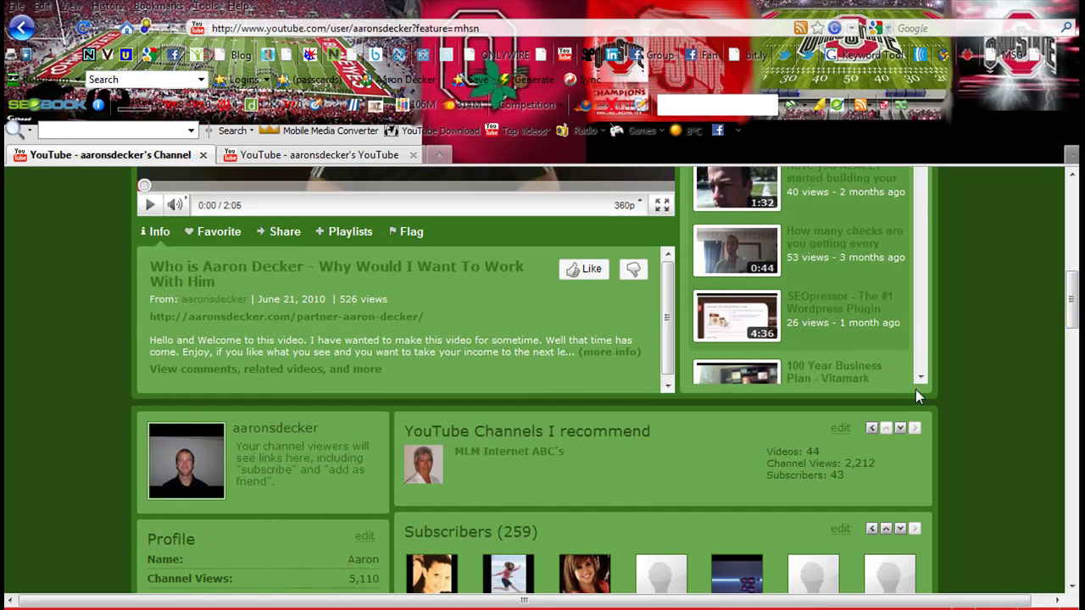
{"action": "scroll", "coordinate": [918, 377], "scroll_direction": "down", "scroll_amount": 2}
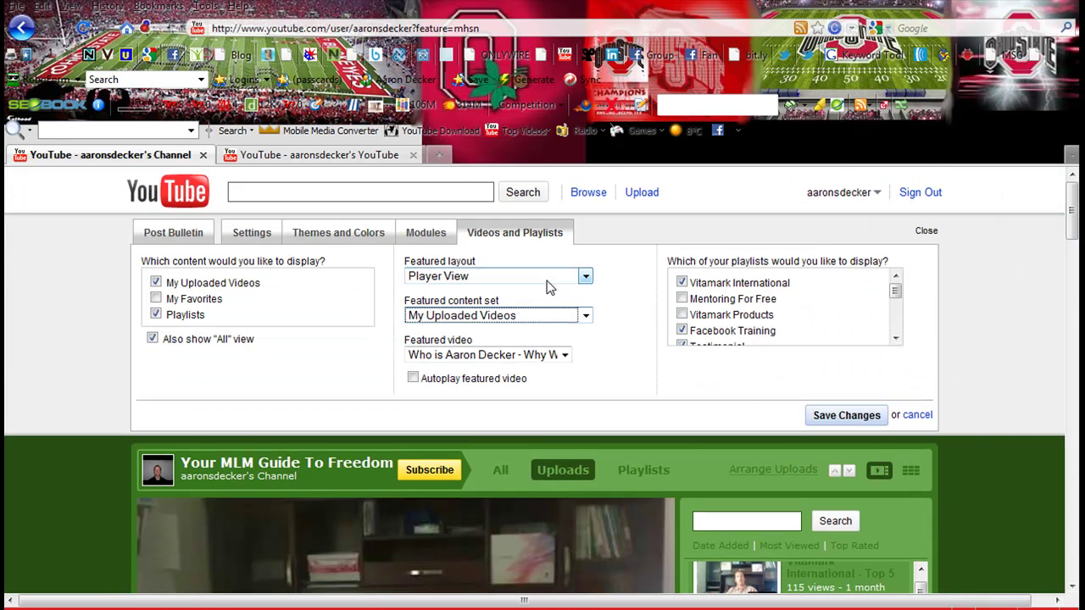
Step: Set the featured layout to Grid View, save the changes and look through the grid of uploaded videos
{"action": "left_click", "coordinate": [546, 284]}
{"action": "left_click", "coordinate": [511, 305]}
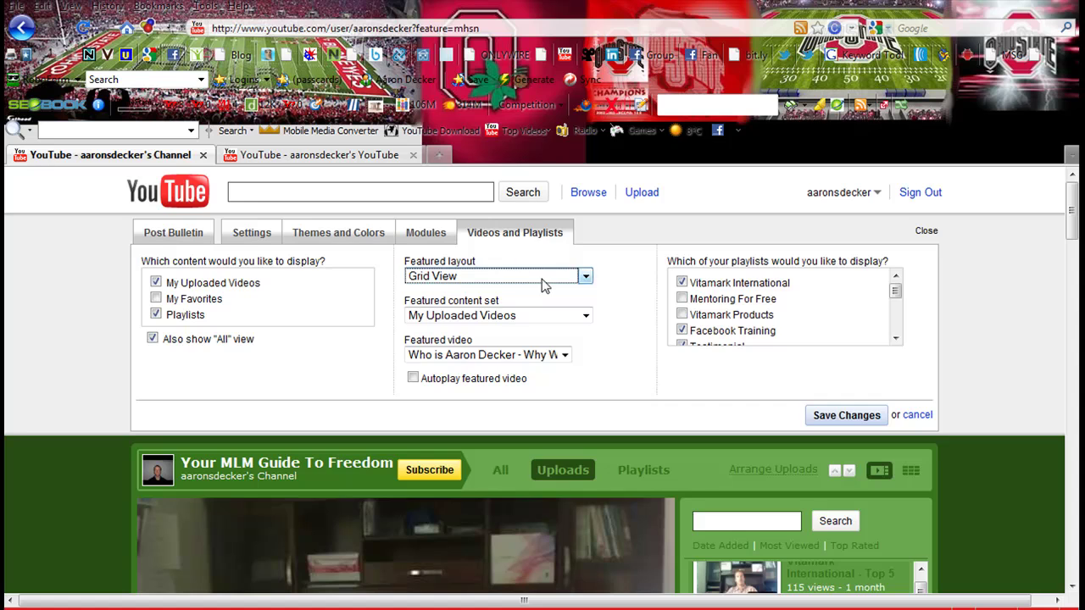
{"action": "mouse_move", "coordinate": [1072, 204]}
{"action": "left_mouse_down"}
{"action": "mouse_move", "coordinate": [1071, 229]}
{"action": "mouse_move", "coordinate": [1073, 197]}
{"action": "left_mouse_up"}
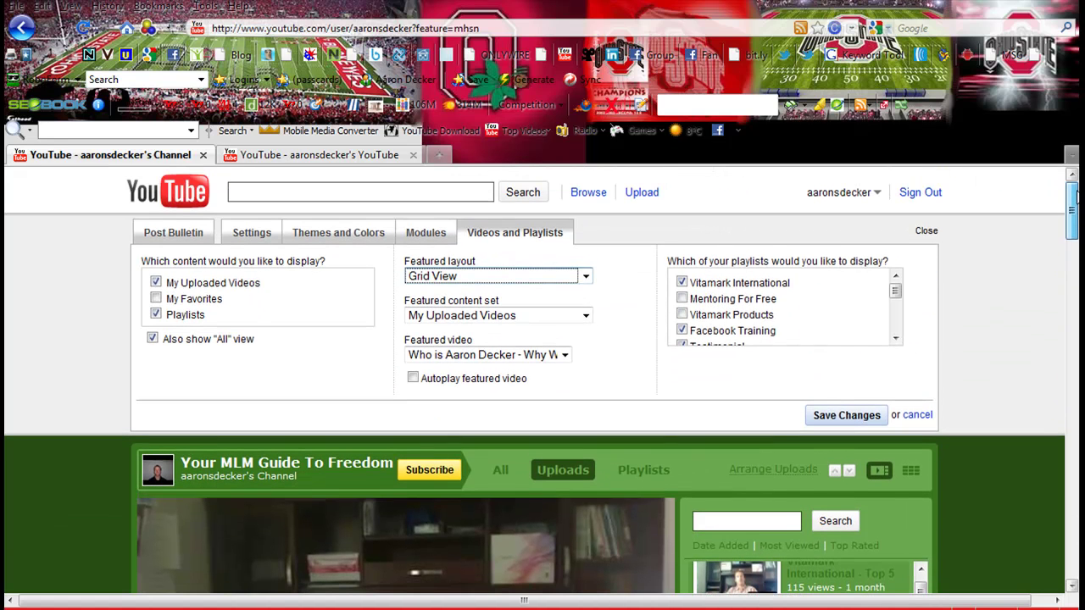
{"action": "left_click", "coordinate": [824, 415]}
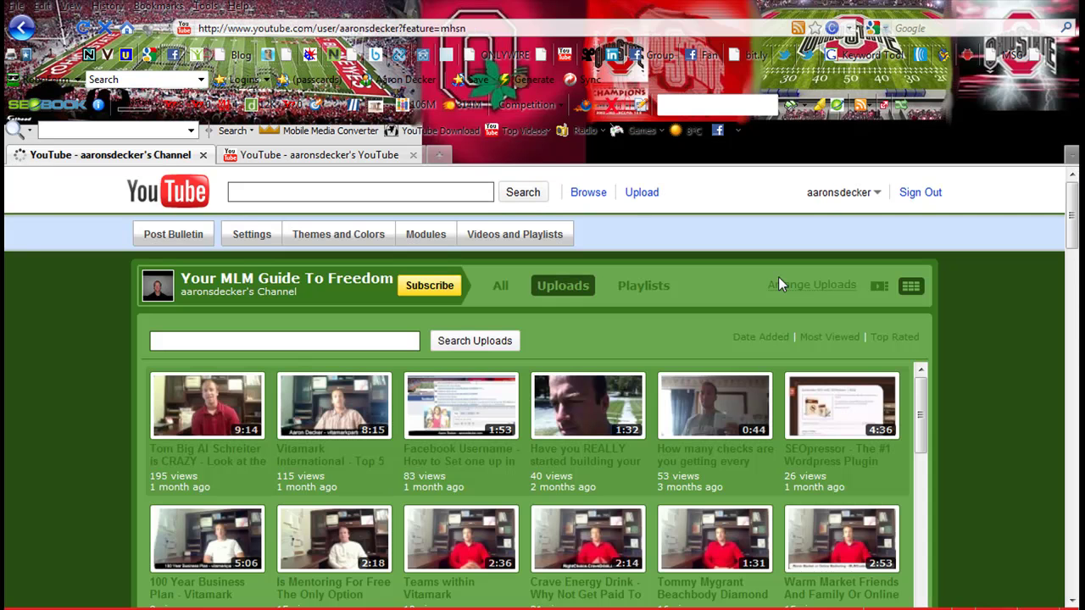
{"action": "left_click_drag", "start_coordinate": [1071, 180], "coordinate": [1072, 247]}
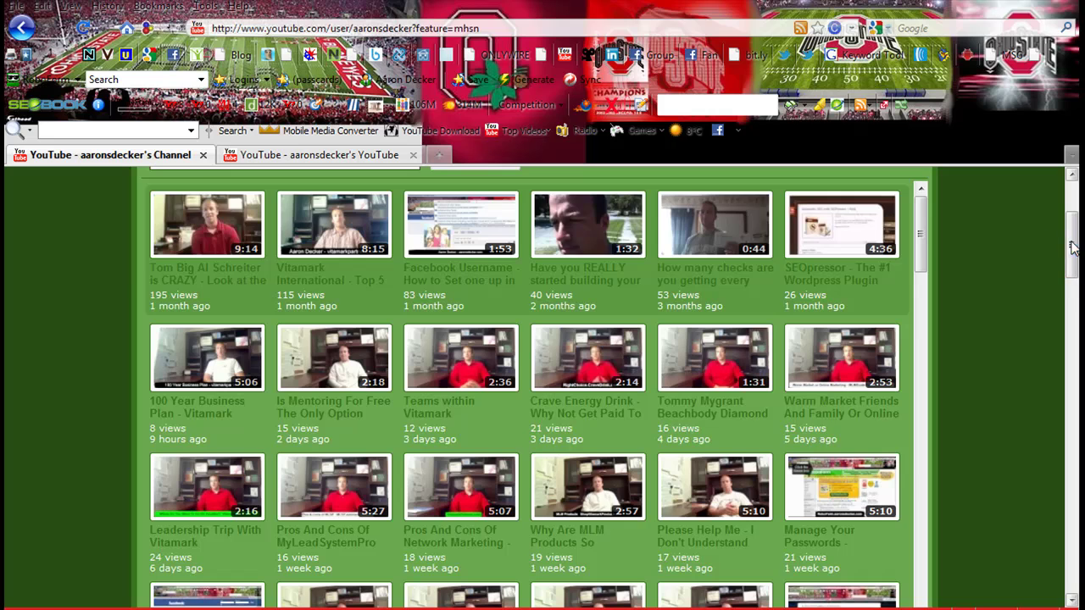
{"action": "left_click_drag", "start_coordinate": [920, 224], "coordinate": [929, 547]}
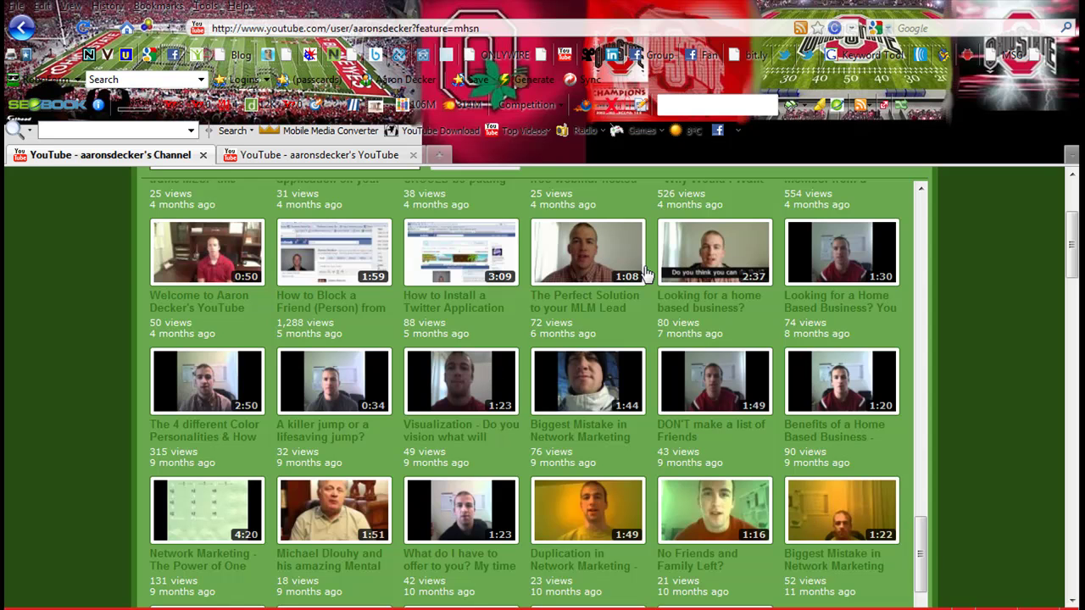
{"action": "left_click_drag", "start_coordinate": [926, 557], "coordinate": [905, 187]}
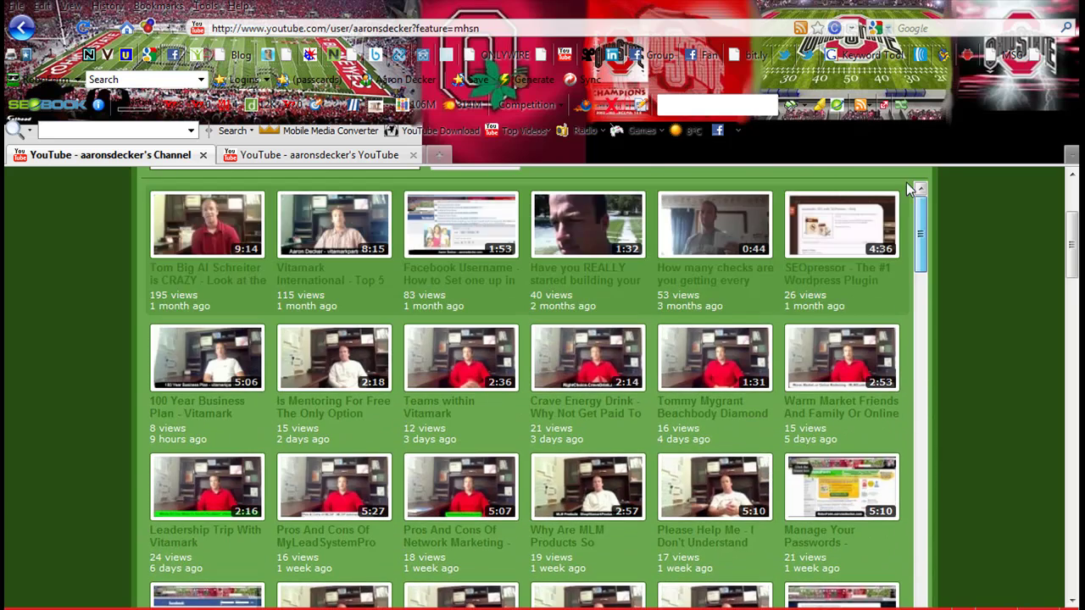
{"action": "scroll", "coordinate": [805, 192], "scroll_direction": "up", "scroll_amount": 4}
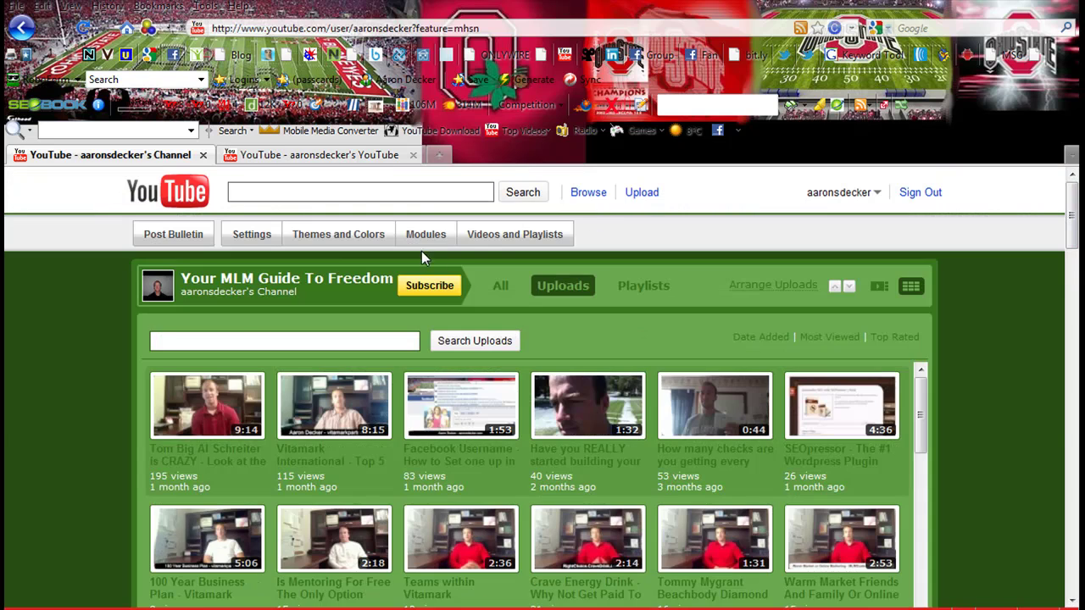
Step: Reopen the channel's videos and playlists settings and set the featured layout to Player View
{"action": "left_click", "coordinate": [499, 234]}
{"action": "left_click", "coordinate": [488, 277]}
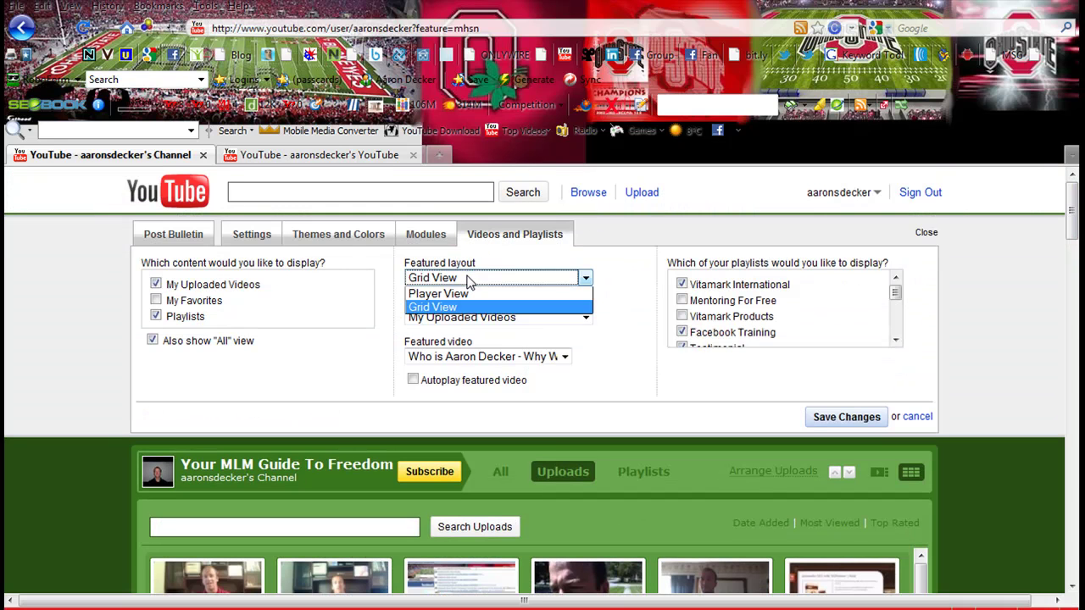
{"action": "left_click", "coordinate": [457, 292]}
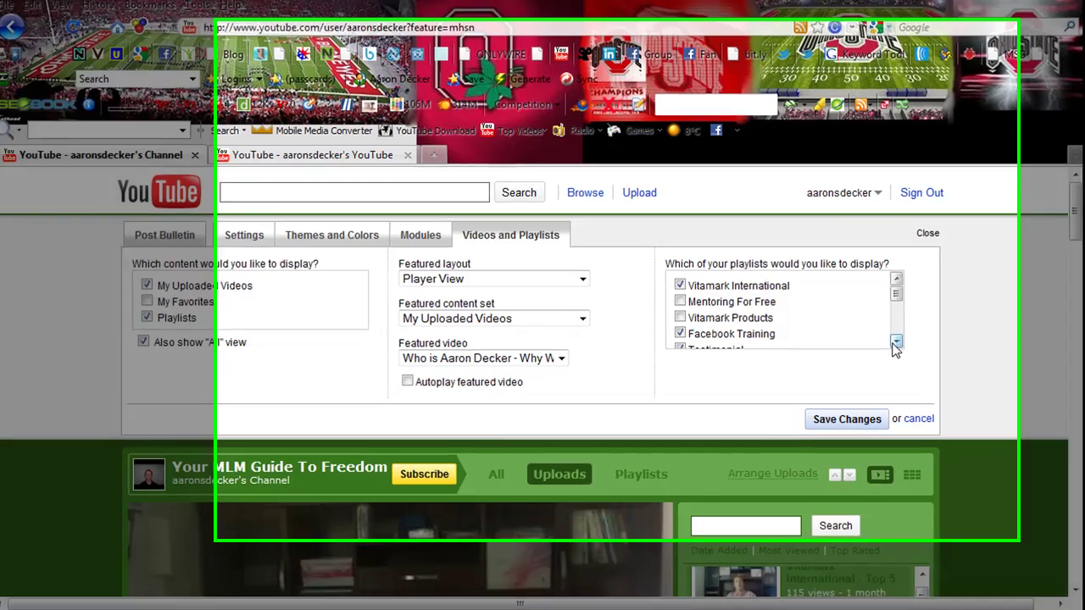
Step: Examine which playlists are selected for display on the channel, down to the end of the list
{"action": "left_click", "coordinate": [895, 340]}
{"action": "left_click", "coordinate": [895, 339]}
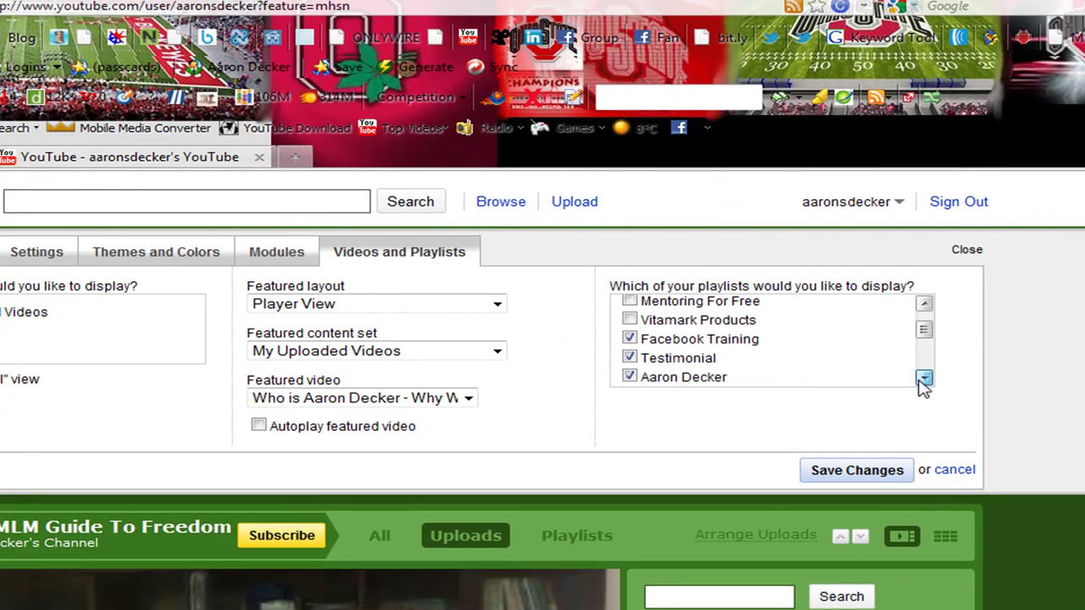
{"action": "left_click", "coordinate": [923, 379]}
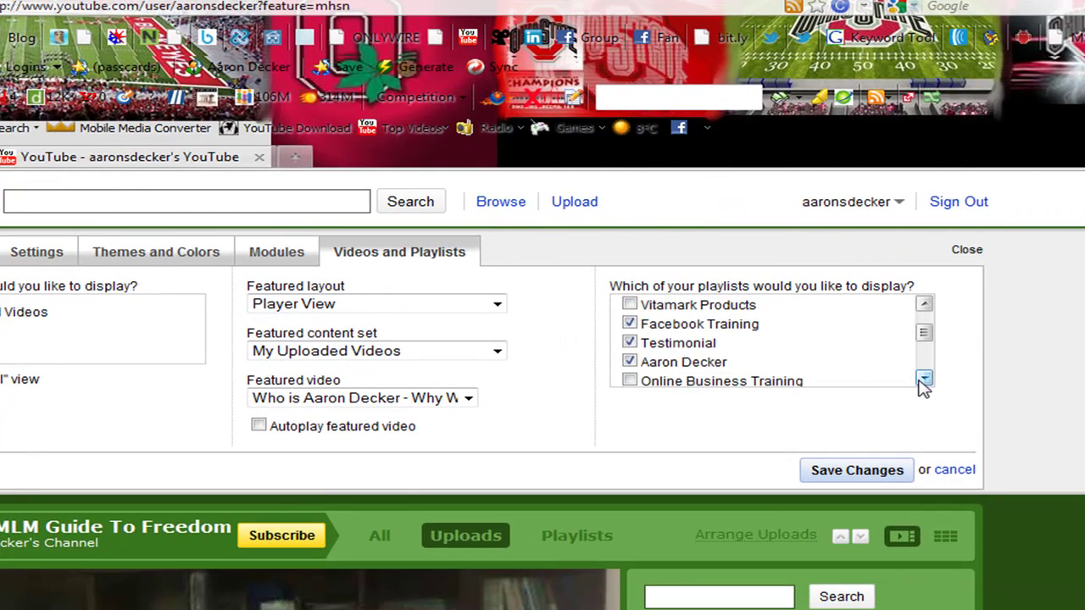
{"action": "left_click", "coordinate": [923, 378]}
{"action": "left_click", "coordinate": [923, 378]}
{"action": "left_click", "coordinate": [923, 379]}
{"action": "left_click", "coordinate": [923, 379]}
{"action": "left_click", "coordinate": [923, 379]}
{"action": "left_click", "coordinate": [923, 379]}
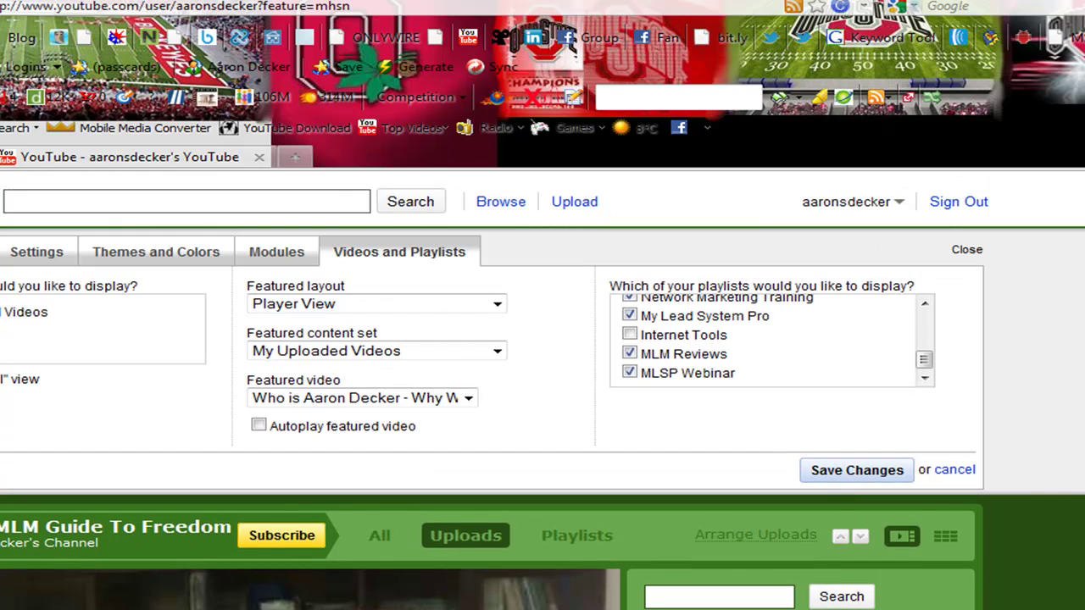
Step: Search YouTube for "vitamark international"
{"action": "left_click", "coordinate": [291, 202]}
{"action": "type", "text": "vitamark intern"}
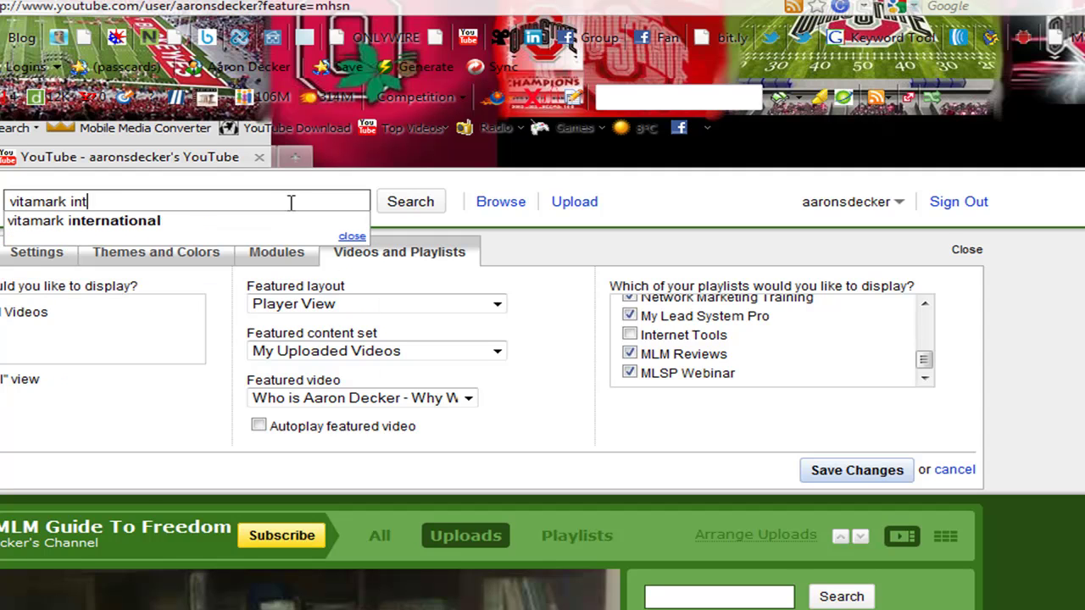
{"action": "left_click", "coordinate": [186, 222]}
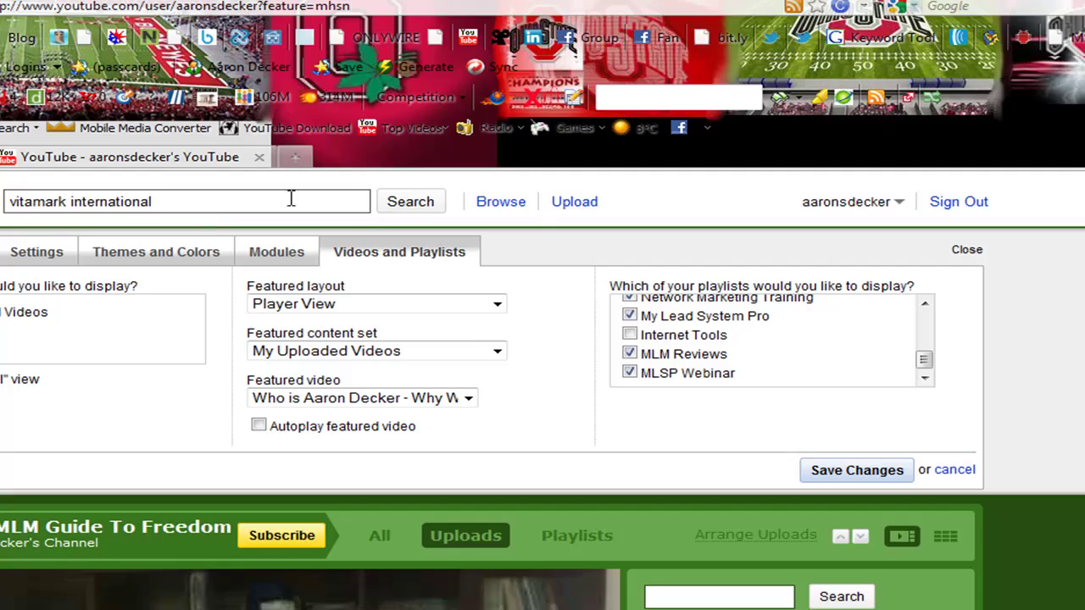
{"action": "left_click", "coordinate": [402, 201]}
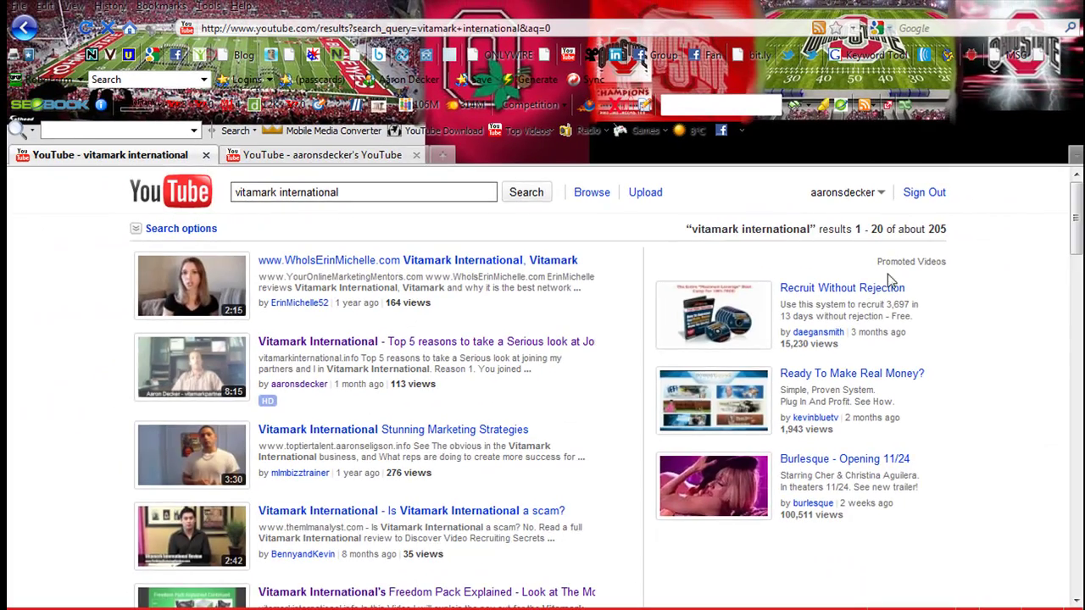
Step: Find the 17-video Vitamark International playlist by aaronsdecker in the search results and open it
{"action": "left_click_drag", "start_coordinate": [1074, 212], "coordinate": [1076, 547]}
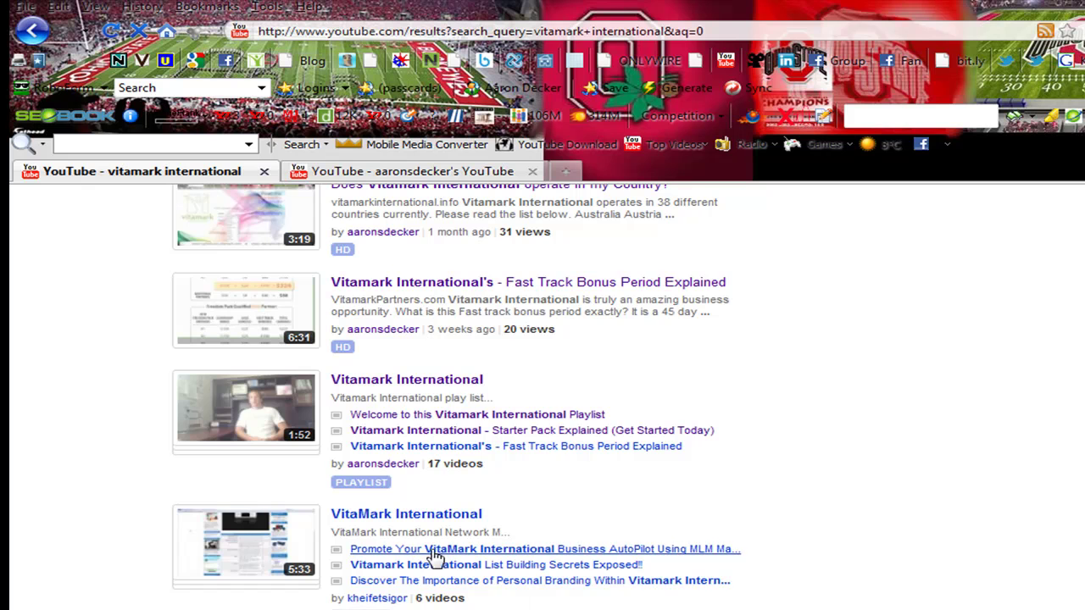
{"action": "left_click_drag", "start_coordinate": [478, 603], "coordinate": [413, 600]}
{"action": "left_click_drag", "start_coordinate": [484, 464], "coordinate": [429, 459]}
{"action": "left_click", "coordinate": [447, 464]}
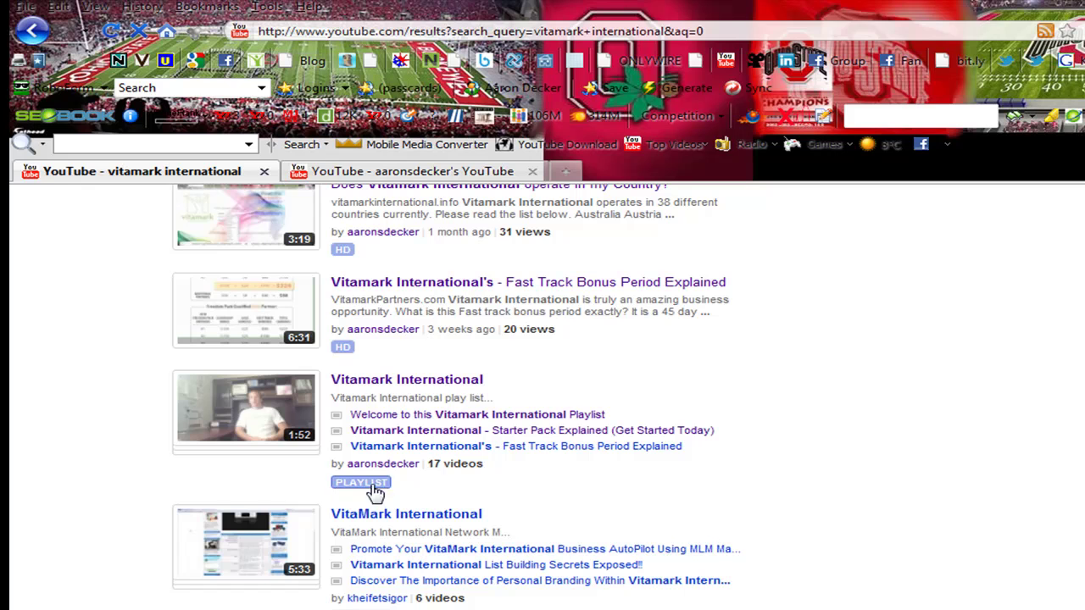
{"action": "left_click", "coordinate": [397, 383]}
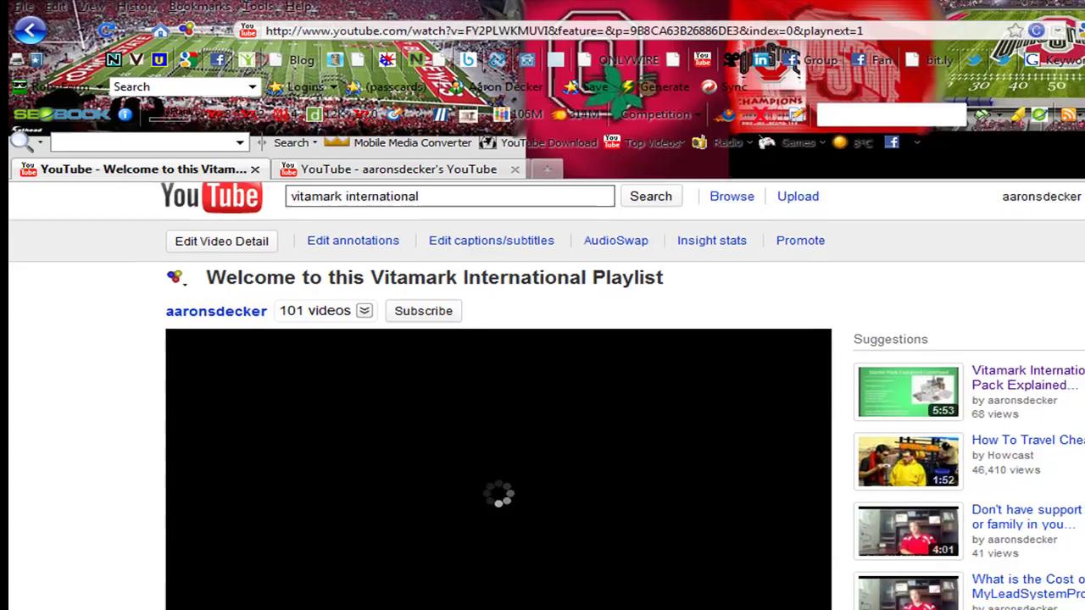
Step: Pause the playlist's welcome video and skip forward to another video in the Vitamark International playlist
{"action": "scroll", "coordinate": [1078, 262], "scroll_direction": "down", "scroll_amount": 2}
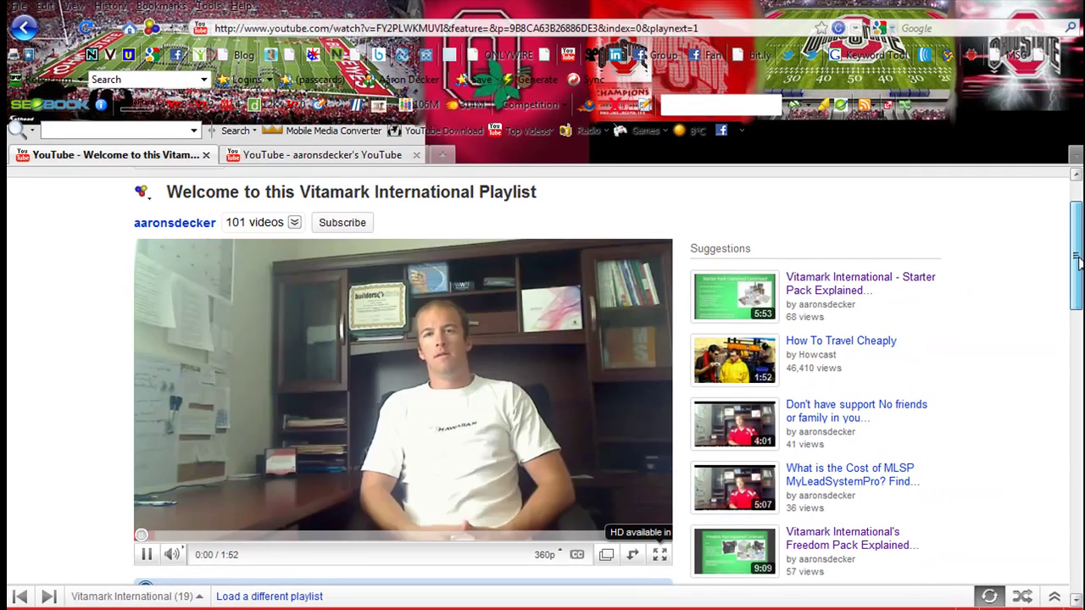
{"action": "left_click", "coordinate": [145, 556]}
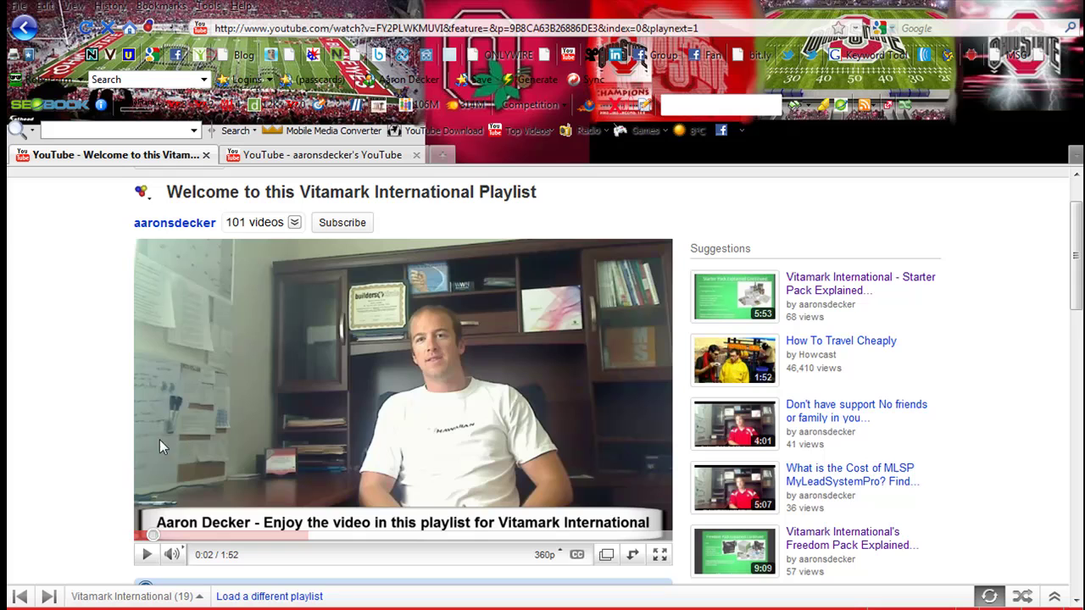
{"action": "left_click_drag", "start_coordinate": [167, 188], "coordinate": [229, 190]}
{"action": "left_click", "coordinate": [226, 188]}
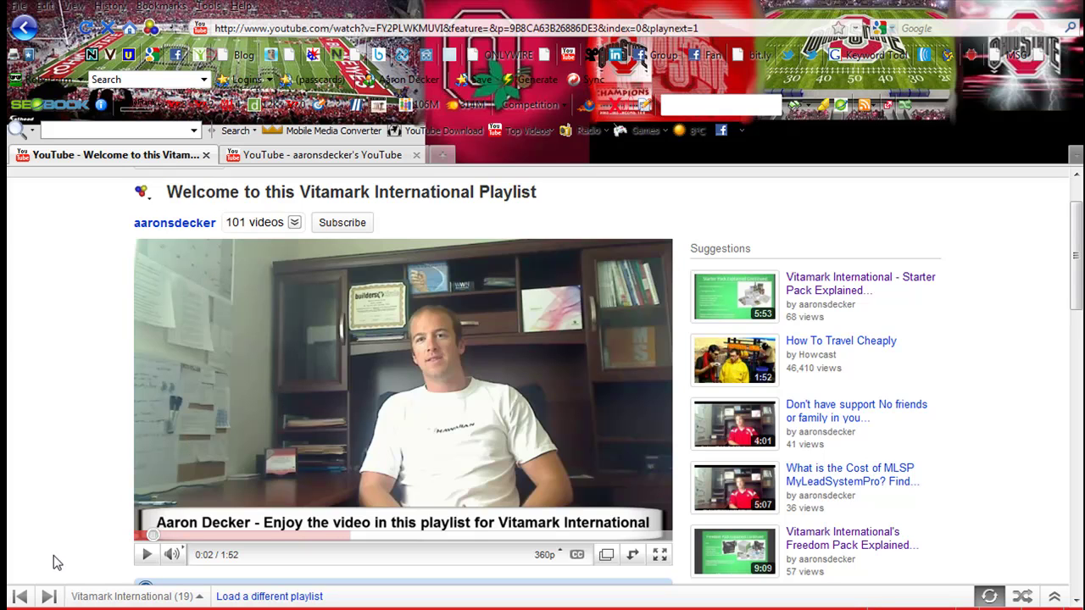
{"action": "left_click", "coordinate": [48, 597]}
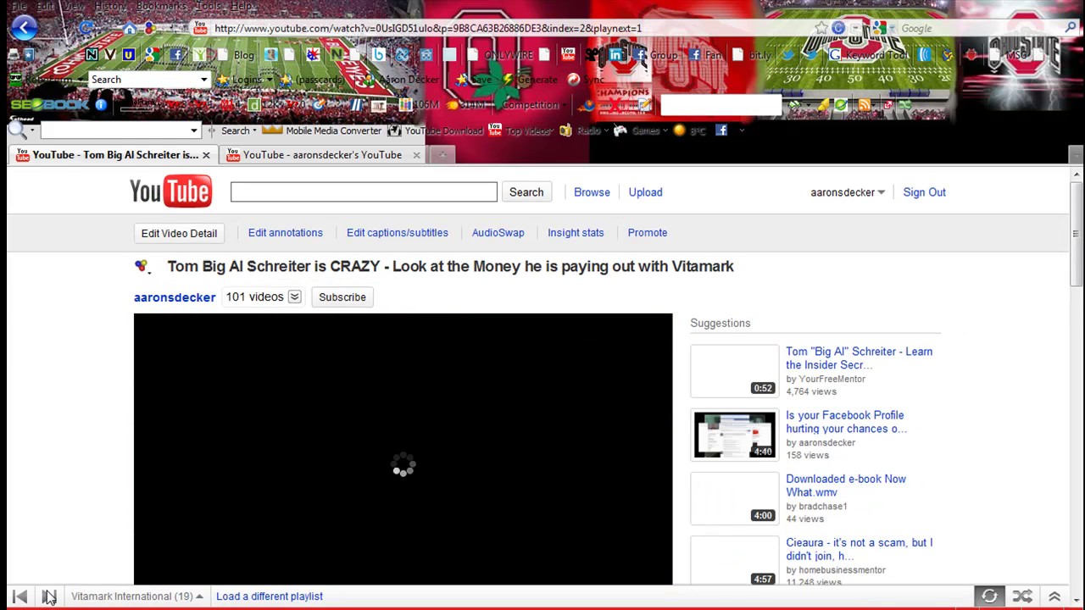
Step: Skip to the next video in the Vitamark International playlist and return to the own channel page
{"action": "left_click", "coordinate": [48, 597]}
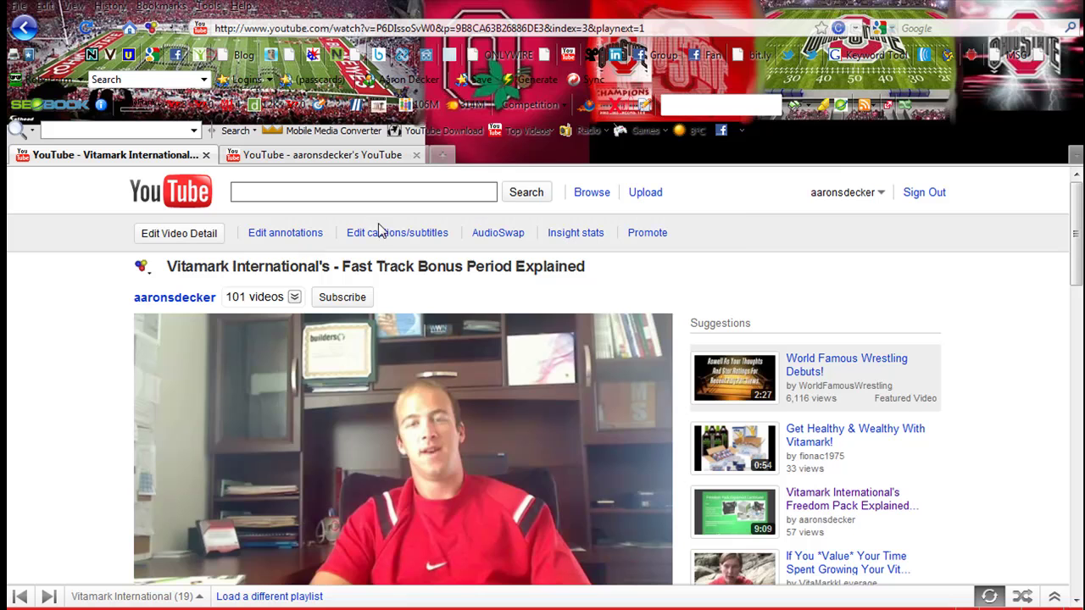
{"action": "left_click", "coordinate": [846, 193]}
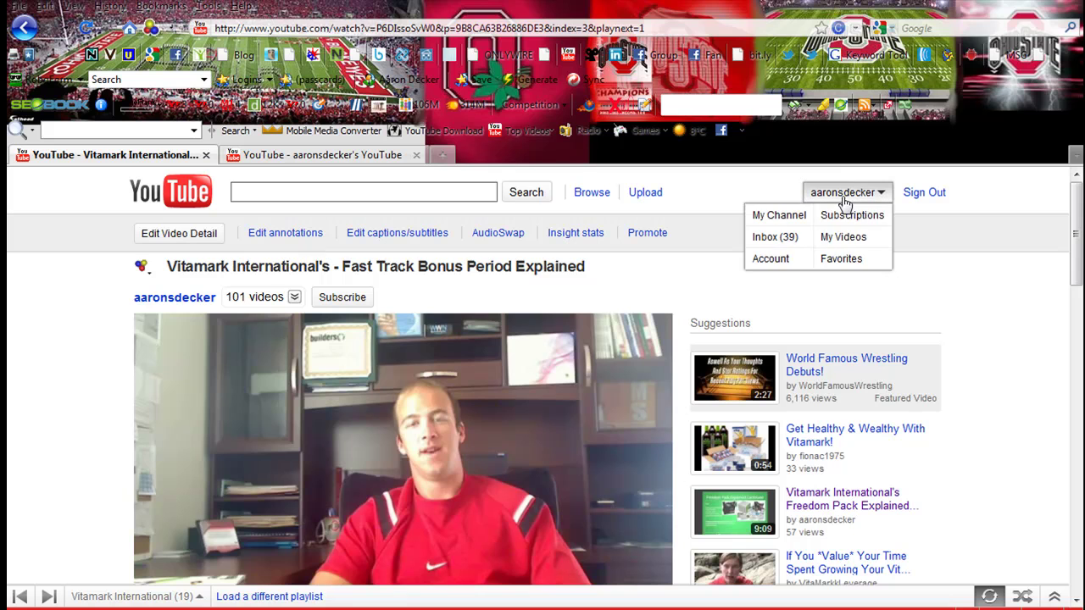
{"action": "left_click", "coordinate": [790, 218]}
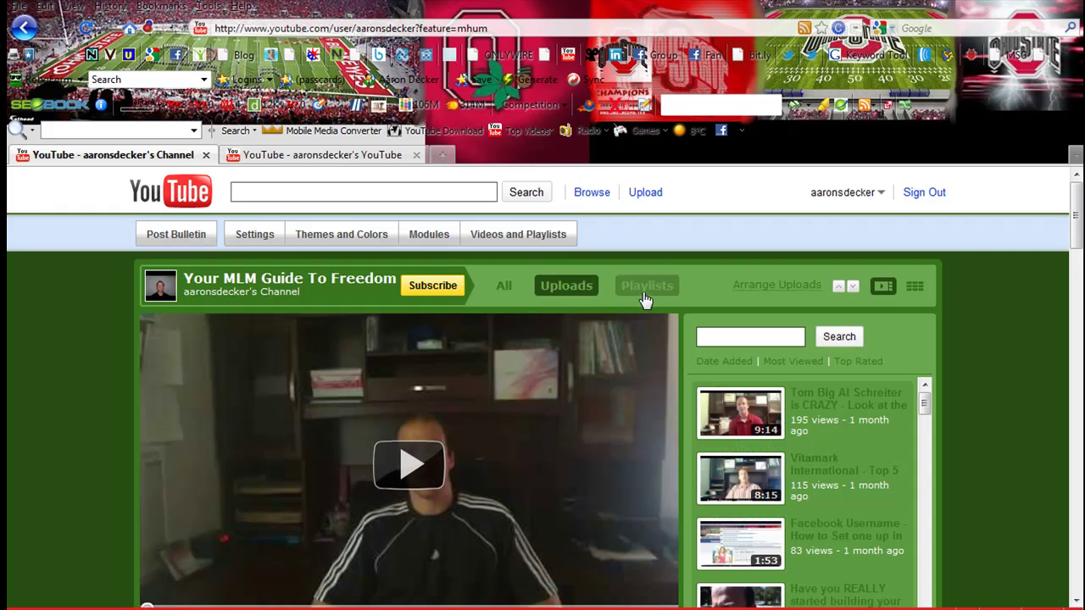
Step: Show the channel's playlists beside the featured video and open the Vitamark International playlist
{"action": "scroll", "coordinate": [1078, 254], "scroll_direction": "down", "scroll_amount": 5}
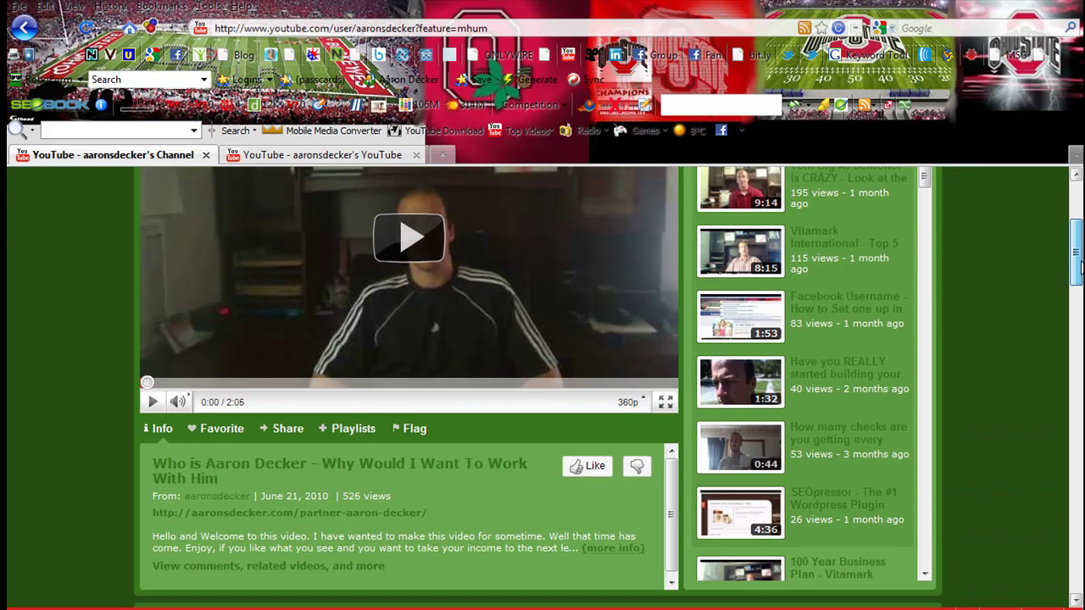
{"action": "scroll", "coordinate": [1079, 265], "scroll_direction": "up", "scroll_amount": 3}
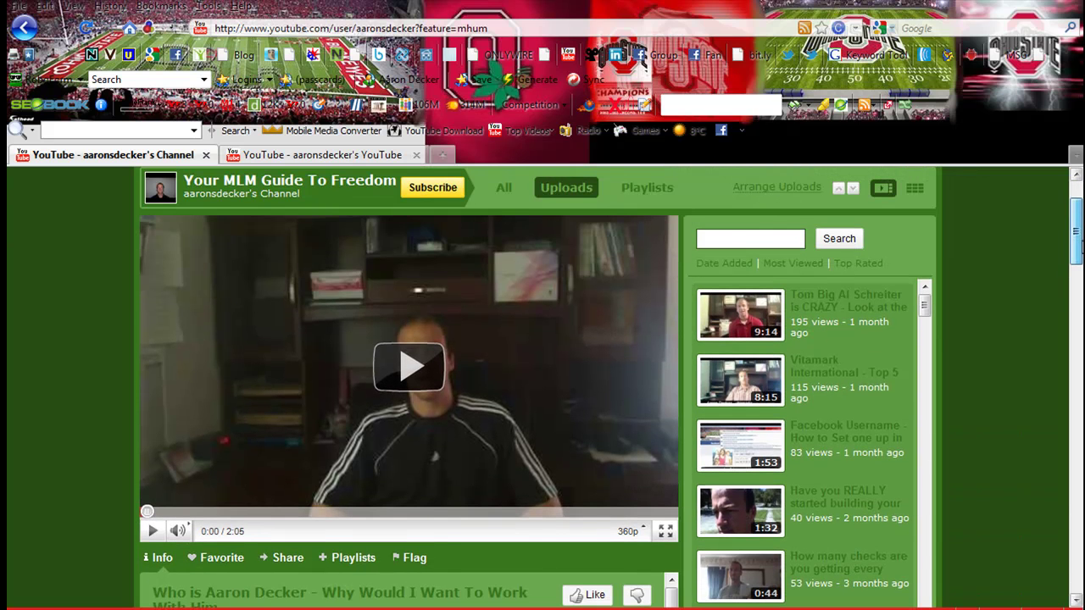
{"action": "left_click", "coordinate": [657, 191]}
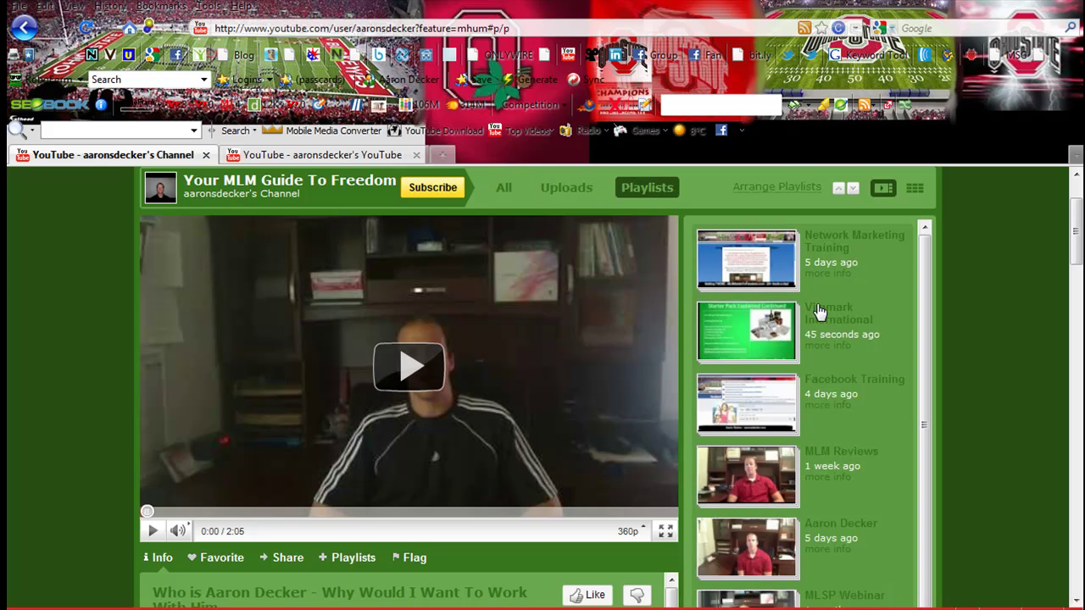
{"action": "left_click_drag", "start_coordinate": [921, 258], "coordinate": [866, 286]}
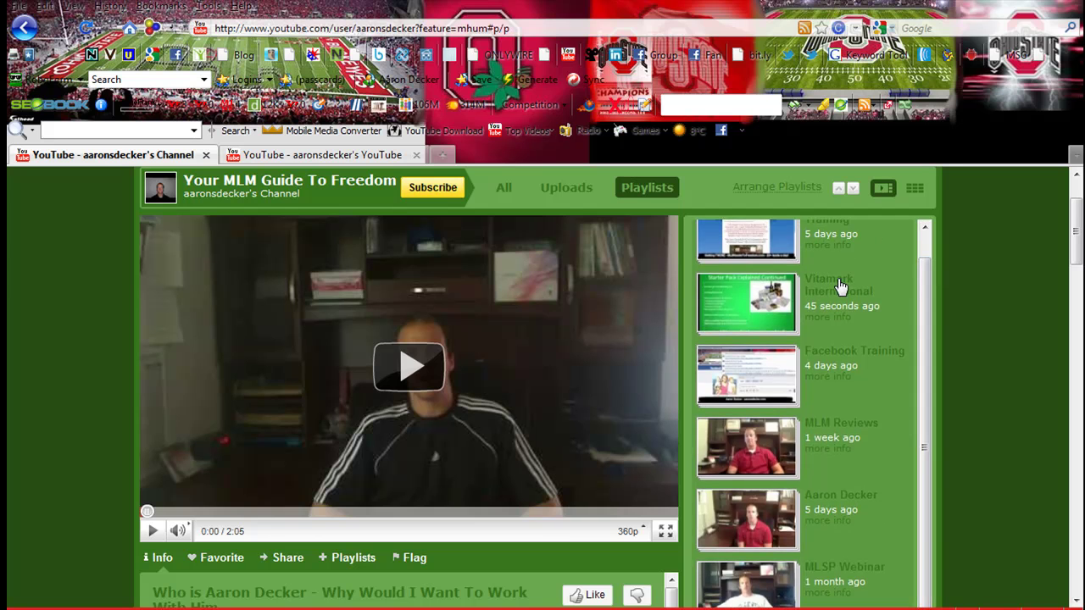
{"action": "left_click", "coordinate": [838, 279]}
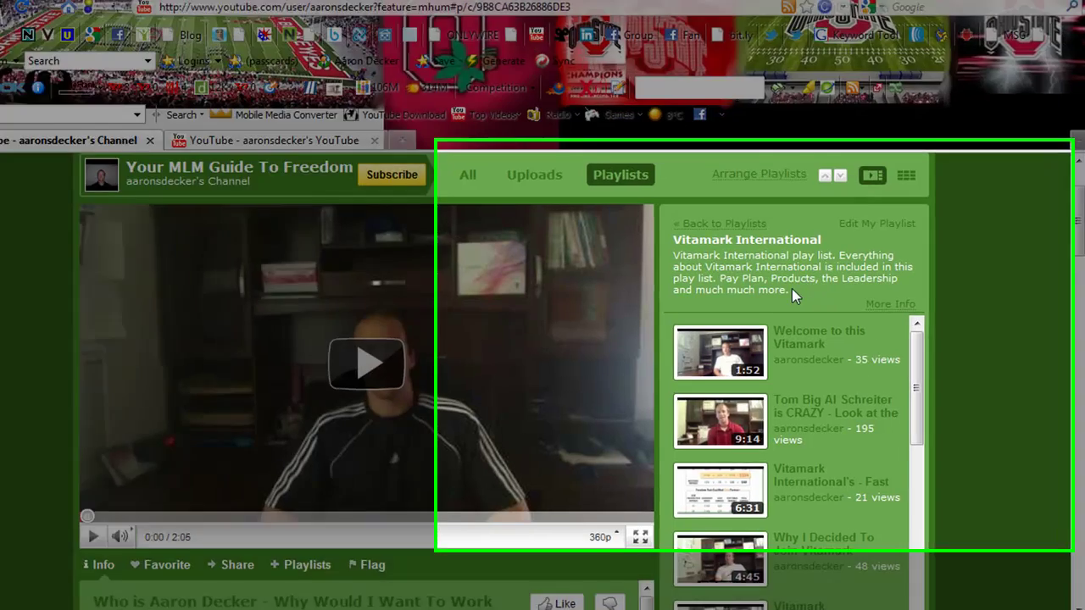
Step: Read the Vitamark International playlist's description and open the playlist for editing
{"action": "left_click_drag", "start_coordinate": [814, 298], "coordinate": [696, 263]}
{"action": "left_click", "coordinate": [710, 270]}
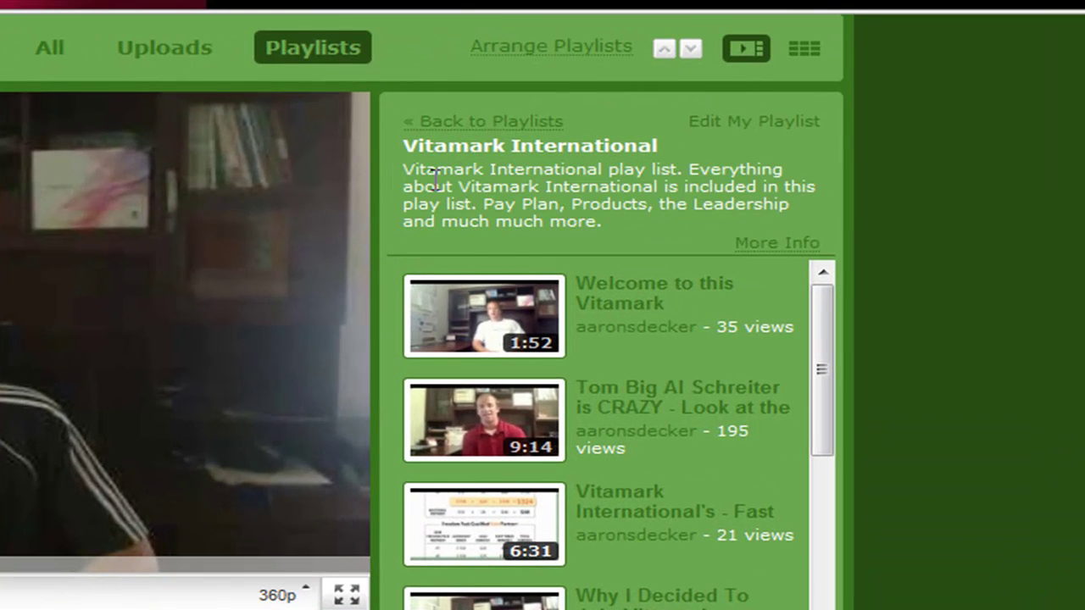
{"action": "left_click", "coordinate": [744, 125]}
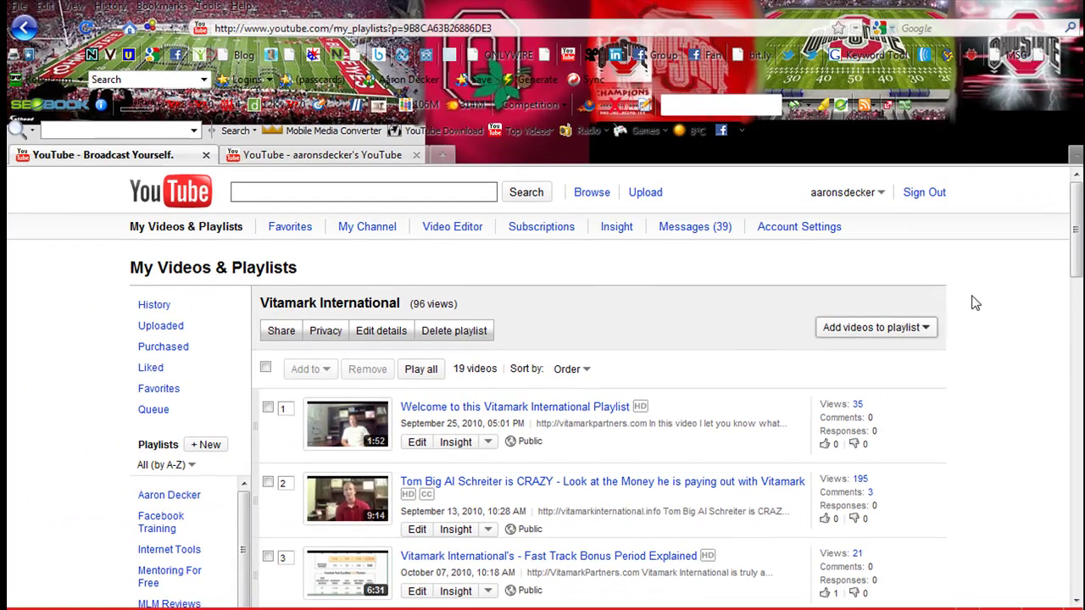
Step: Check the playlist's view count and where videos can be added to the playlist
{"action": "left_click_drag", "start_coordinate": [1075, 231], "coordinate": [1076, 254]}
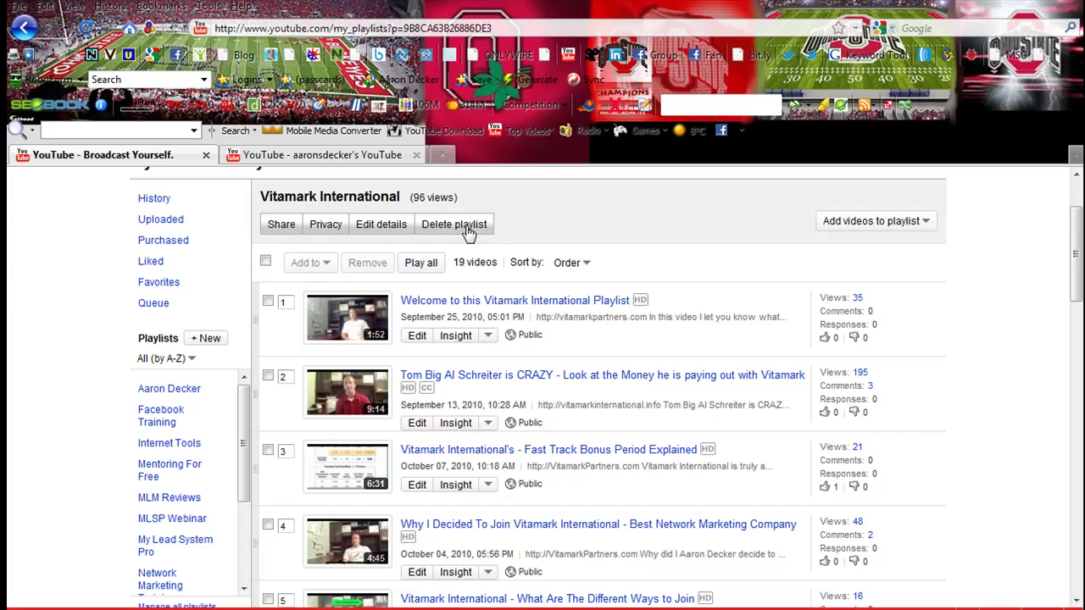
{"action": "left_click_drag", "start_coordinate": [461, 200], "coordinate": [420, 200]}
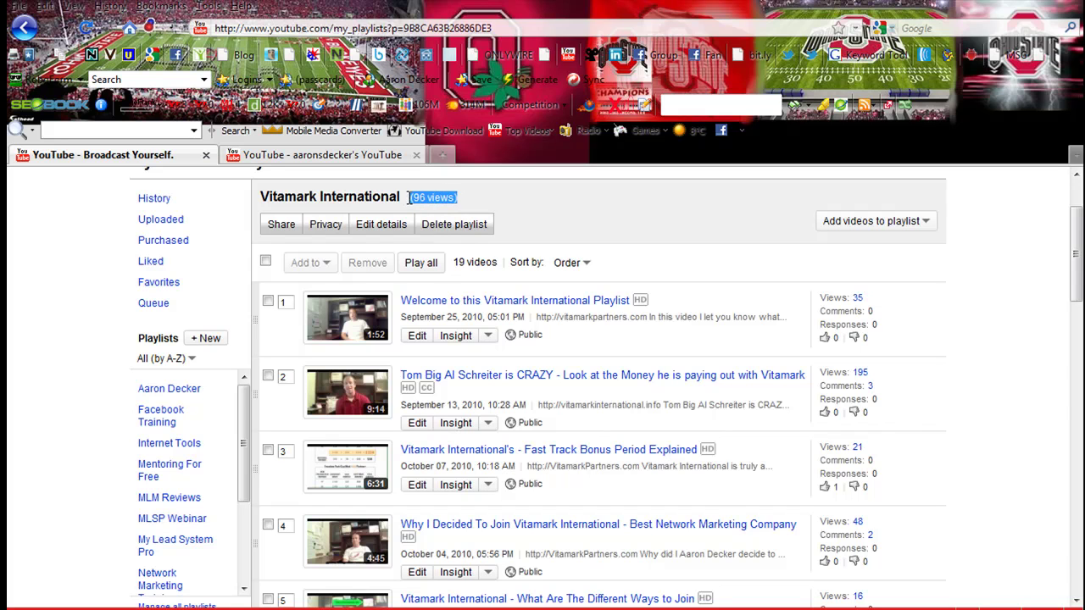
{"action": "left_click", "coordinate": [523, 204]}
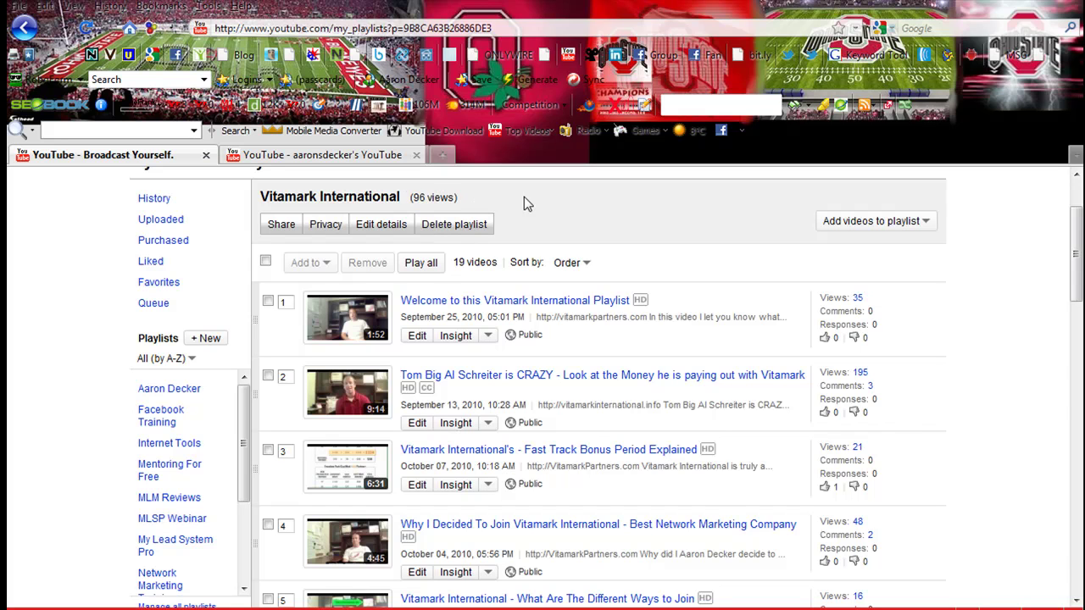
{"action": "left_click", "coordinate": [915, 225]}
{"action": "left_click", "coordinate": [754, 203]}
Step: Inspect the position setting of the third video, cancel it, and look through the rest of the playlist's video order
{"action": "scroll", "coordinate": [1011, 268], "scroll_direction": "down", "scroll_amount": 1}
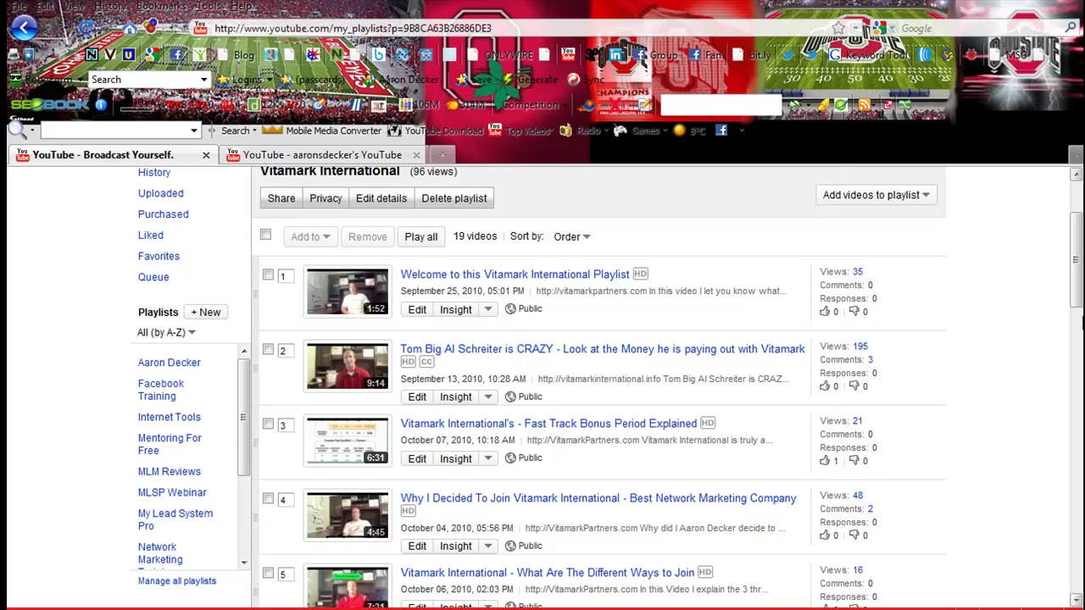
{"action": "scroll", "coordinate": [947, 314], "scroll_direction": "down", "scroll_amount": 3}
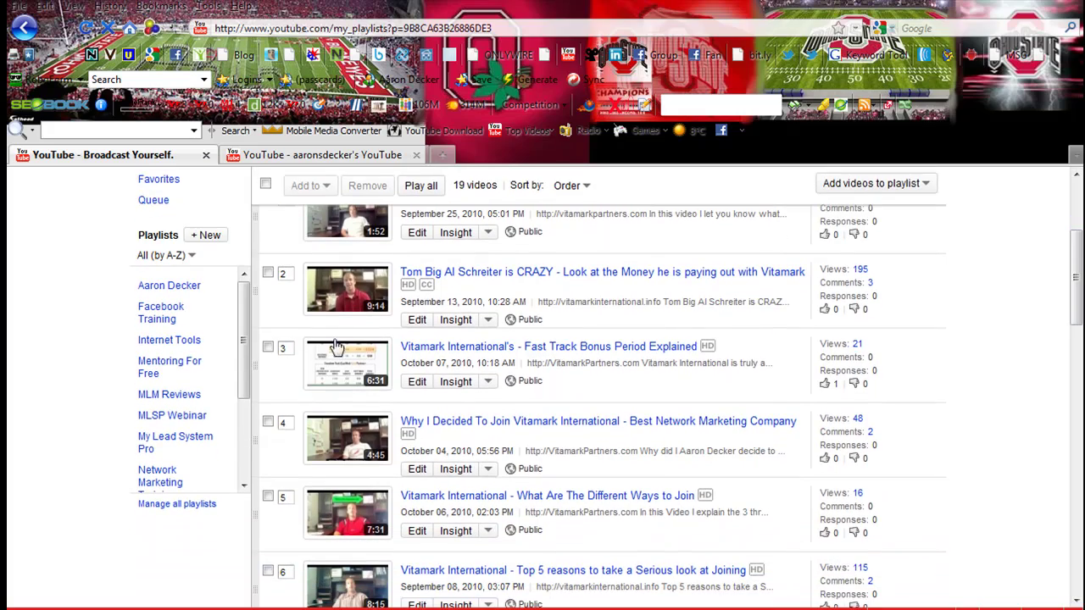
{"action": "left_click", "coordinate": [283, 348]}
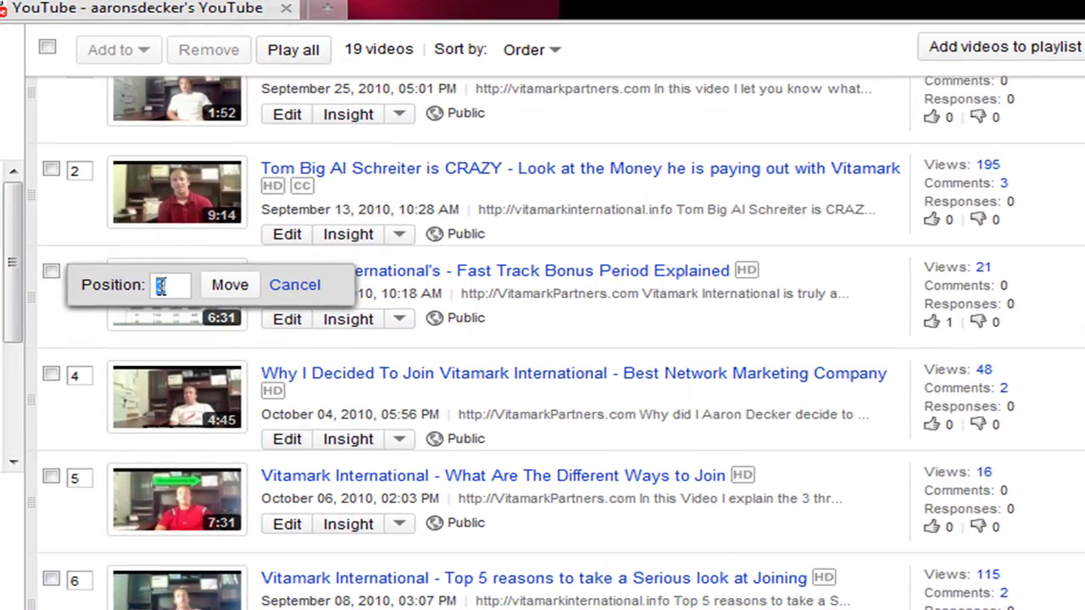
{"action": "left_click", "coordinate": [294, 287]}
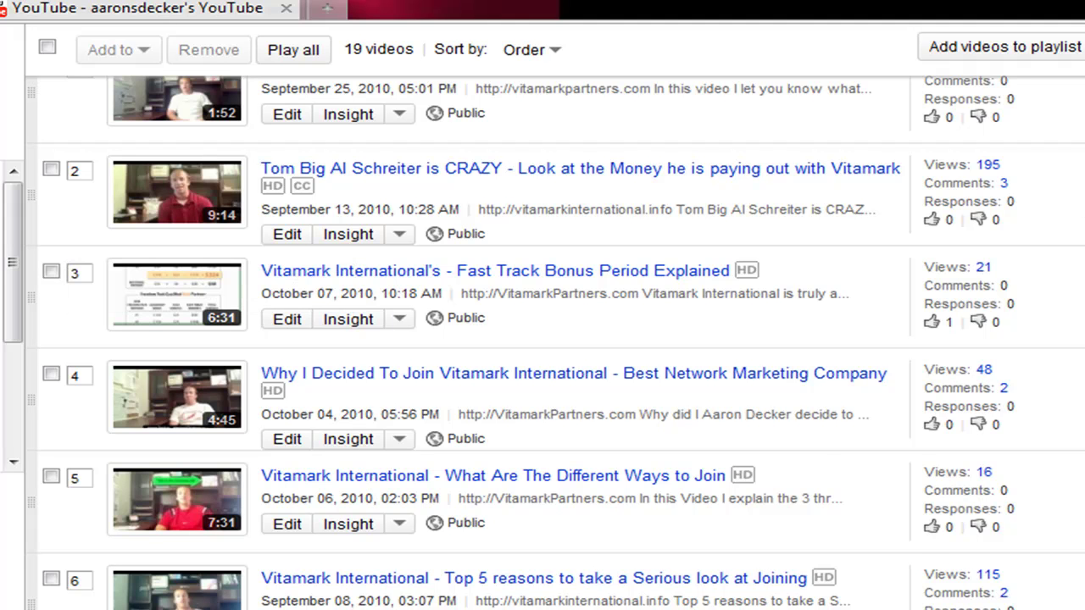
{"action": "scroll", "coordinate": [543, 339], "scroll_direction": "down", "scroll_amount": 10}
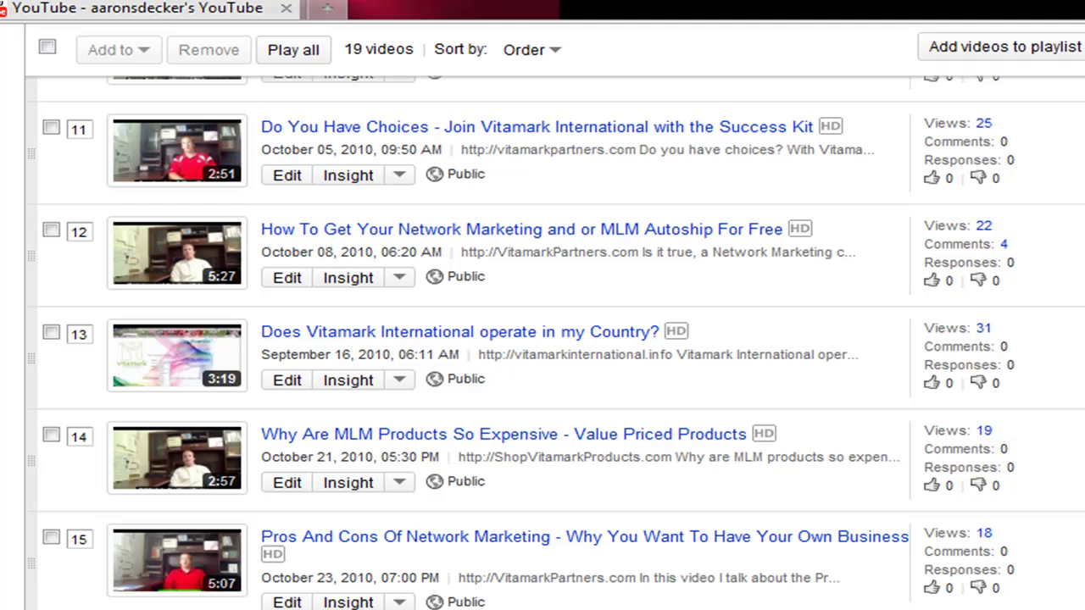
{"action": "scroll", "coordinate": [432, 258], "scroll_direction": "down", "scroll_amount": 5}
{"action": "scroll", "coordinate": [432, 258], "scroll_direction": "up", "scroll_amount": 20}
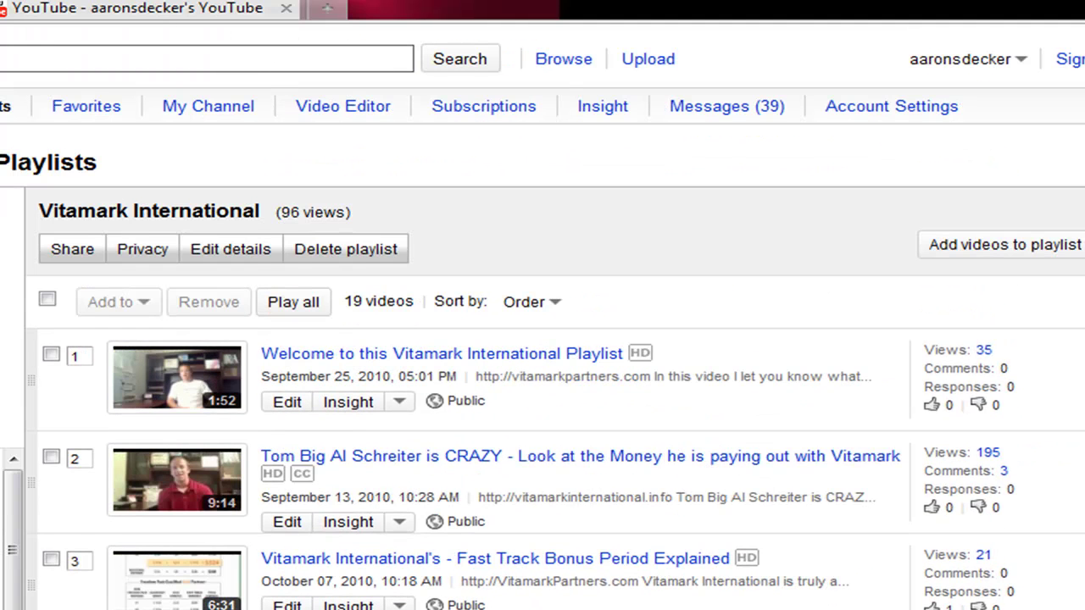
Step: Open the playlist's name, description and tags for review and read the tags through to the end
{"action": "left_click", "coordinate": [229, 254]}
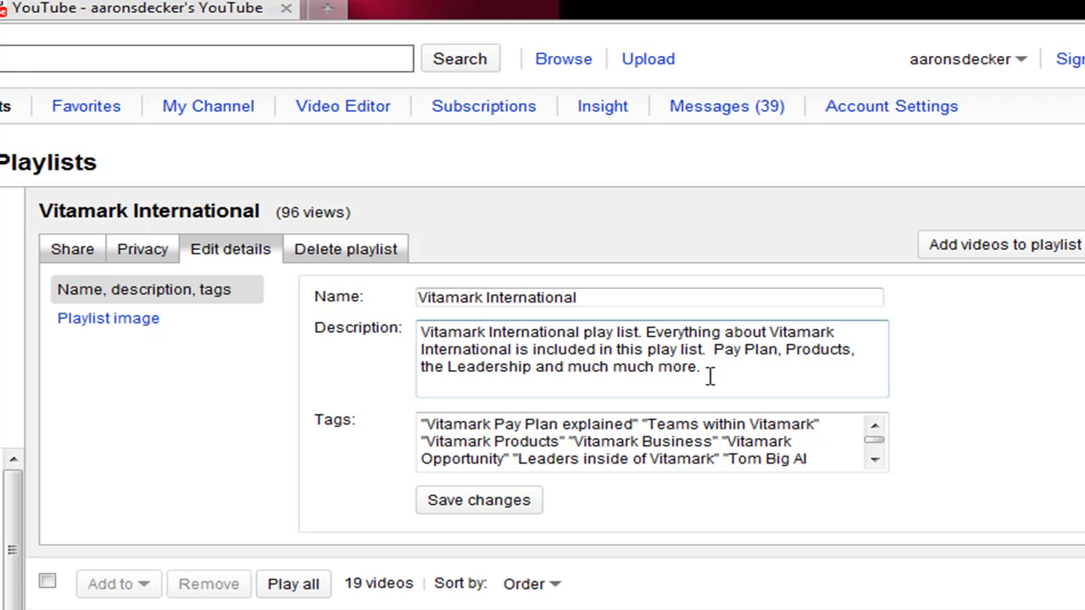
{"action": "left_click", "coordinate": [874, 459]}
{"action": "left_click", "coordinate": [874, 459]}
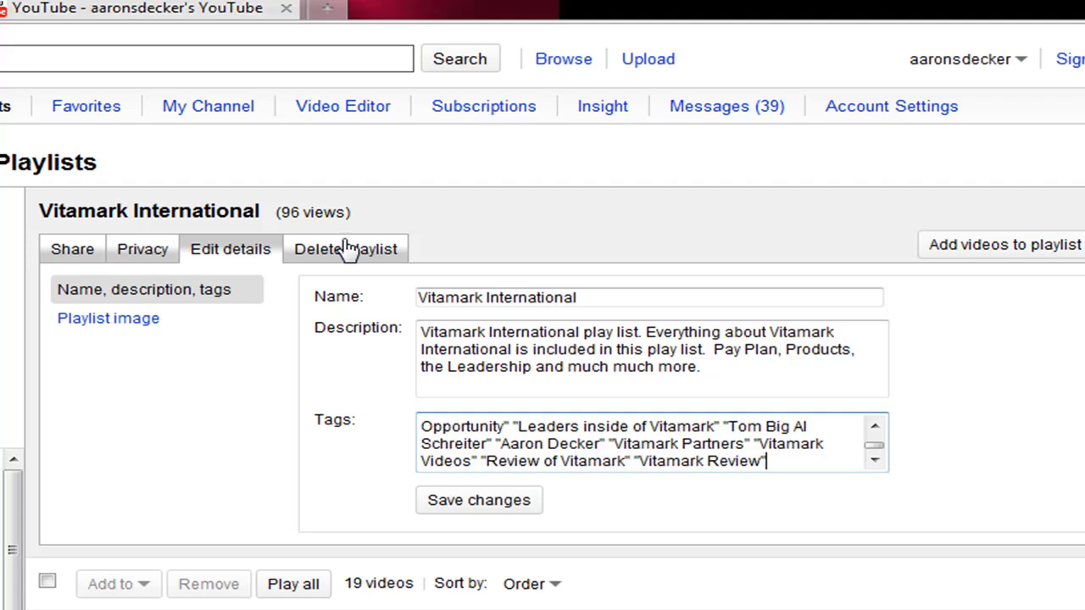
Step: Copy the playlist's URL from its sharing options and open it in a new browser tab
{"action": "left_click", "coordinate": [73, 255]}
{"action": "right_click", "coordinate": [191, 311]}
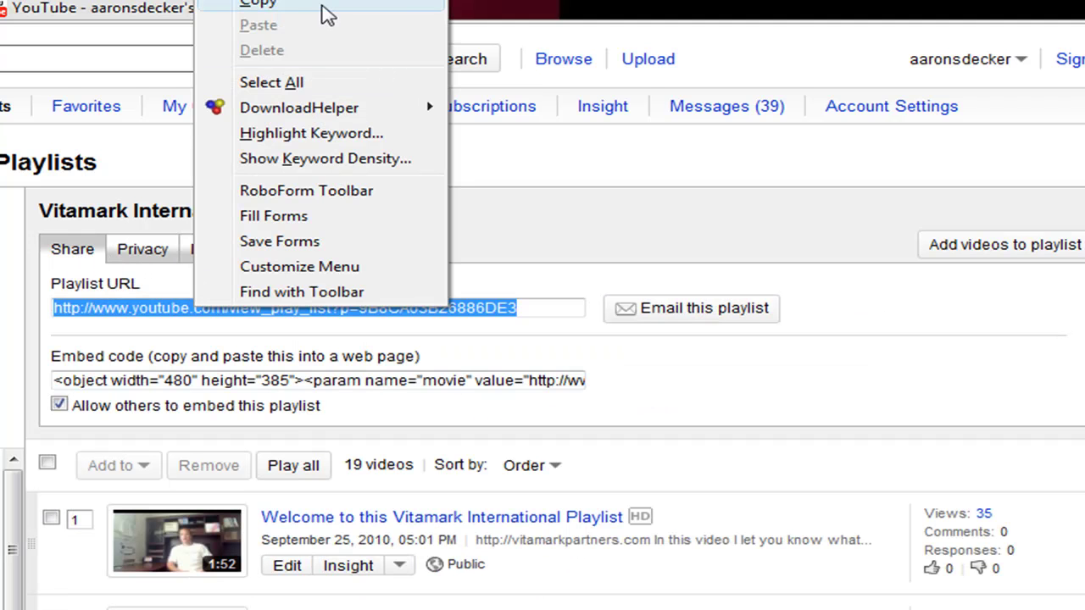
{"action": "left_click", "coordinate": [292, 10]}
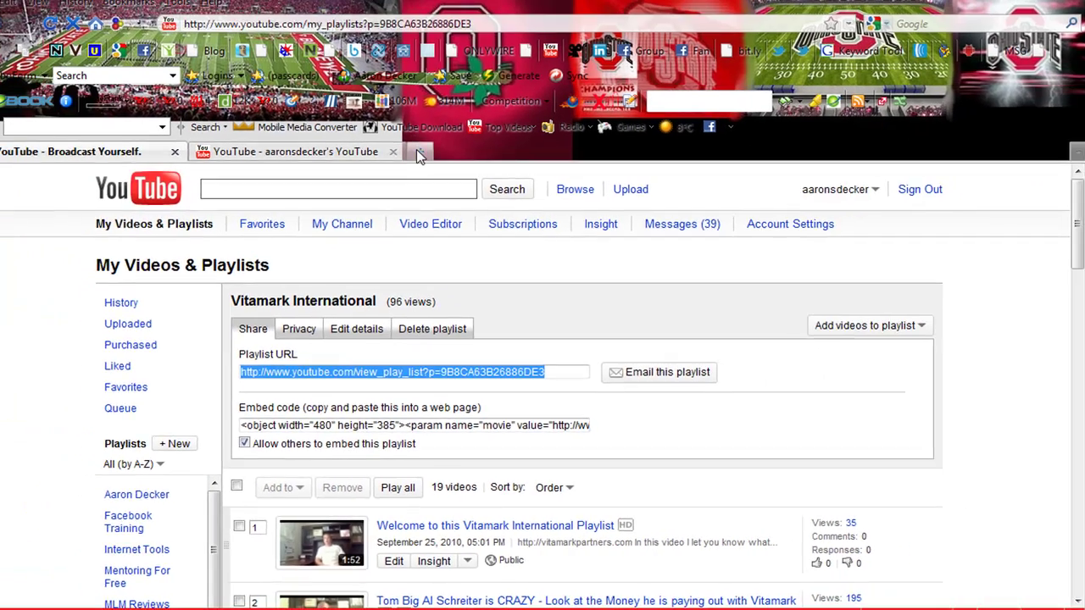
{"action": "key", "text": "ctrl+t"}
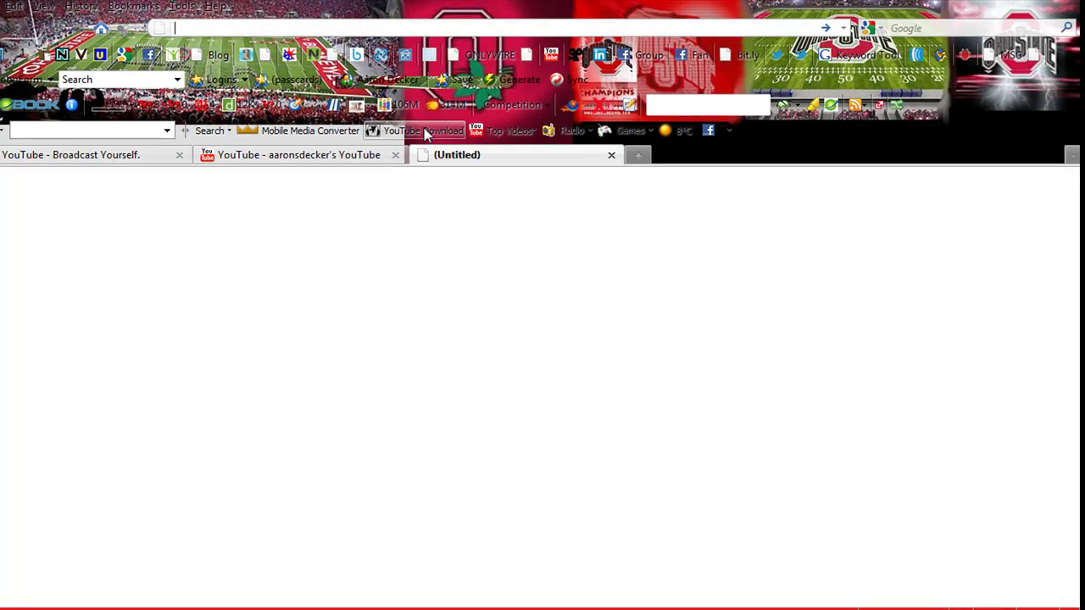
{"action": "key", "text": "ctrl+v"}
{"action": "key", "text": "Return"}
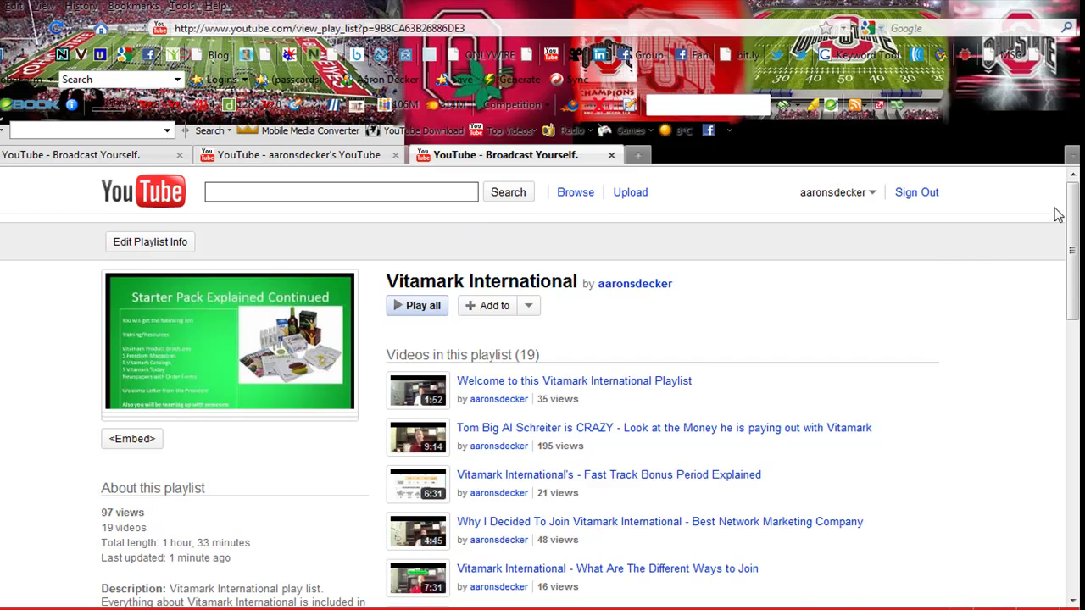
Step: Look over the public playlist page down to the creator information and show the options for adding the playlist
{"action": "scroll", "coordinate": [1072, 245], "scroll_direction": "down", "scroll_amount": 2}
{"action": "scroll", "coordinate": [1072, 246], "scroll_direction": "down", "scroll_amount": 7}
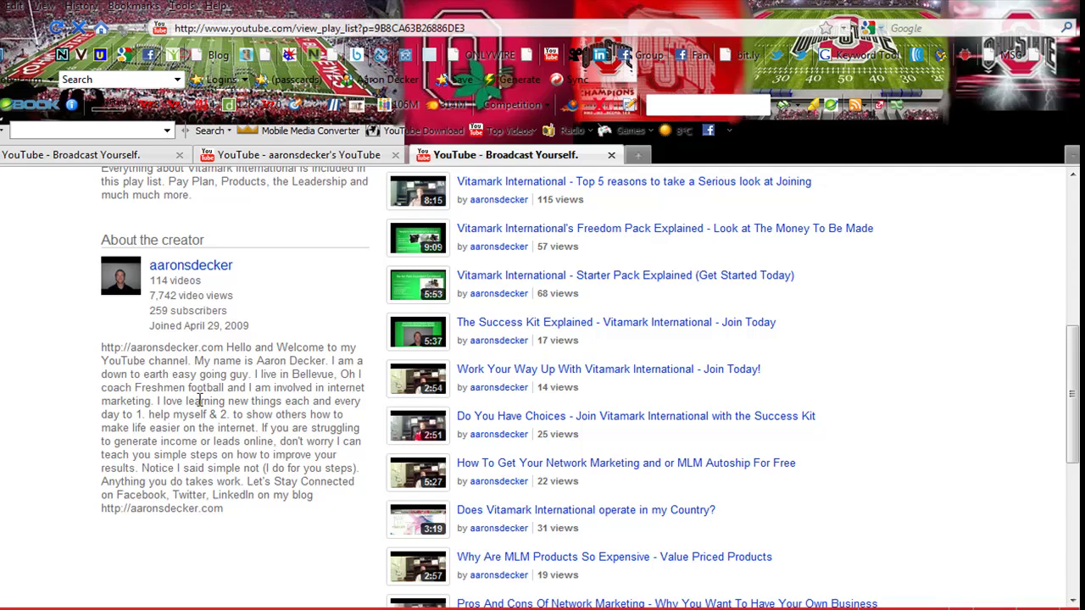
{"action": "left_click_drag", "start_coordinate": [1078, 423], "coordinate": [1073, 227]}
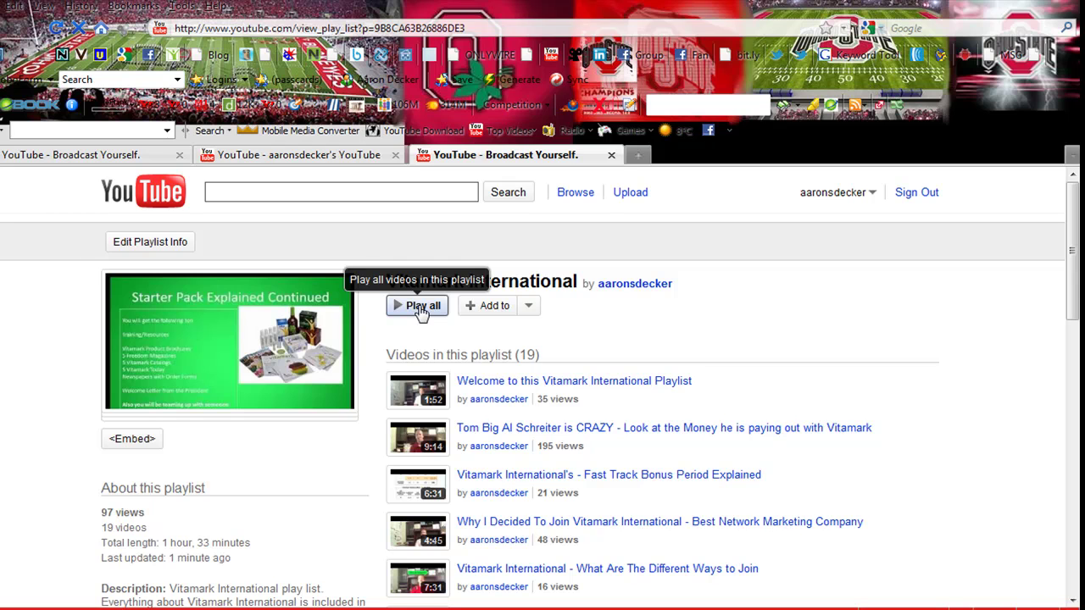
{"action": "left_click", "coordinate": [528, 308]}
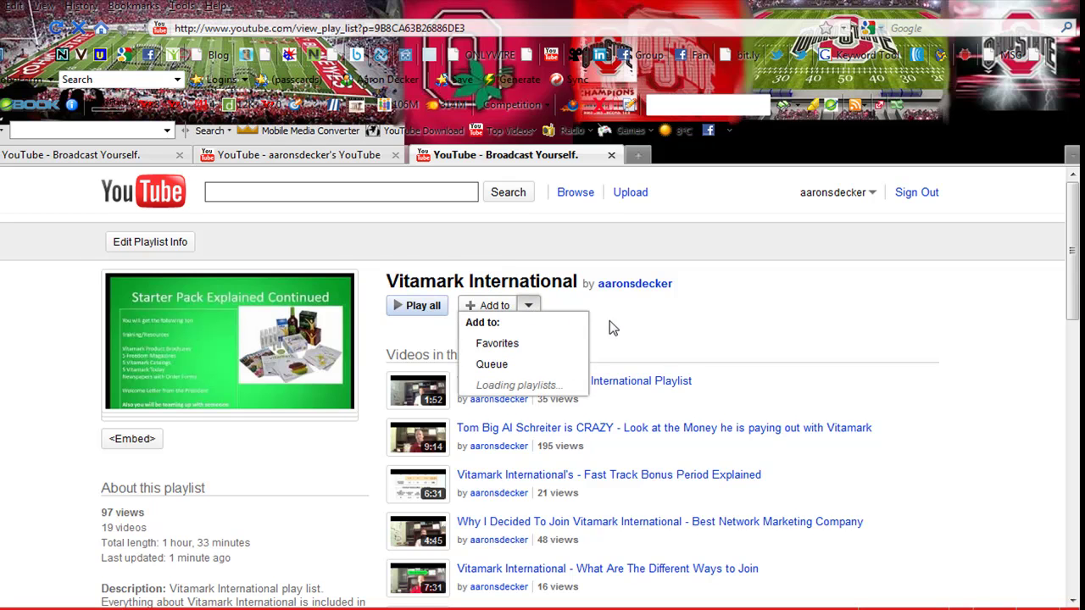
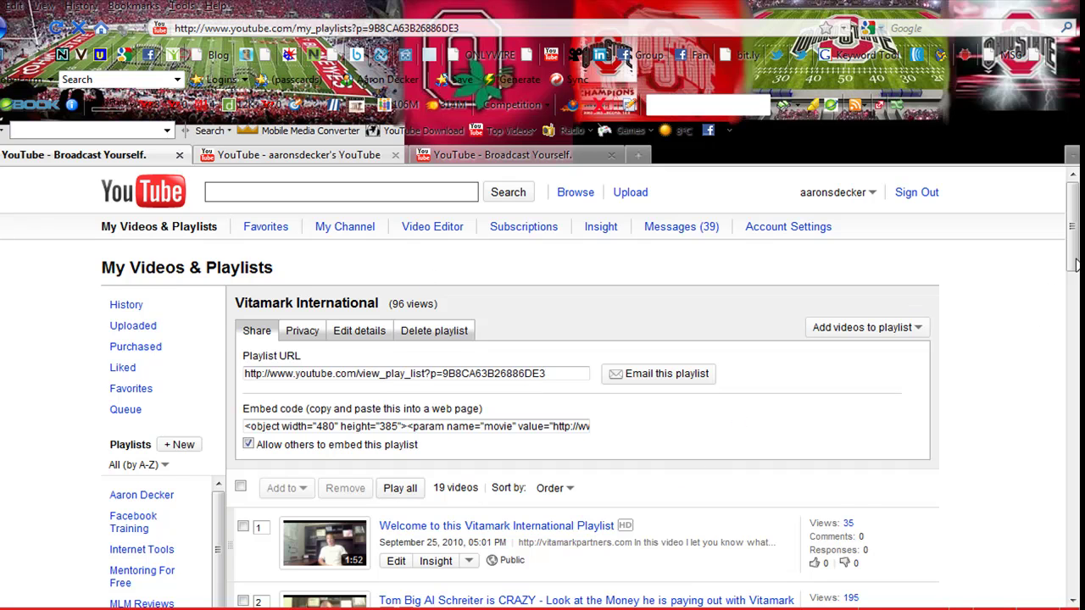
Step: Check where new playlists are created in the playlist manager and return to the channel page with its module options displayed
{"action": "scroll", "coordinate": [1033, 315], "scroll_direction": "down", "scroll_amount": 5}
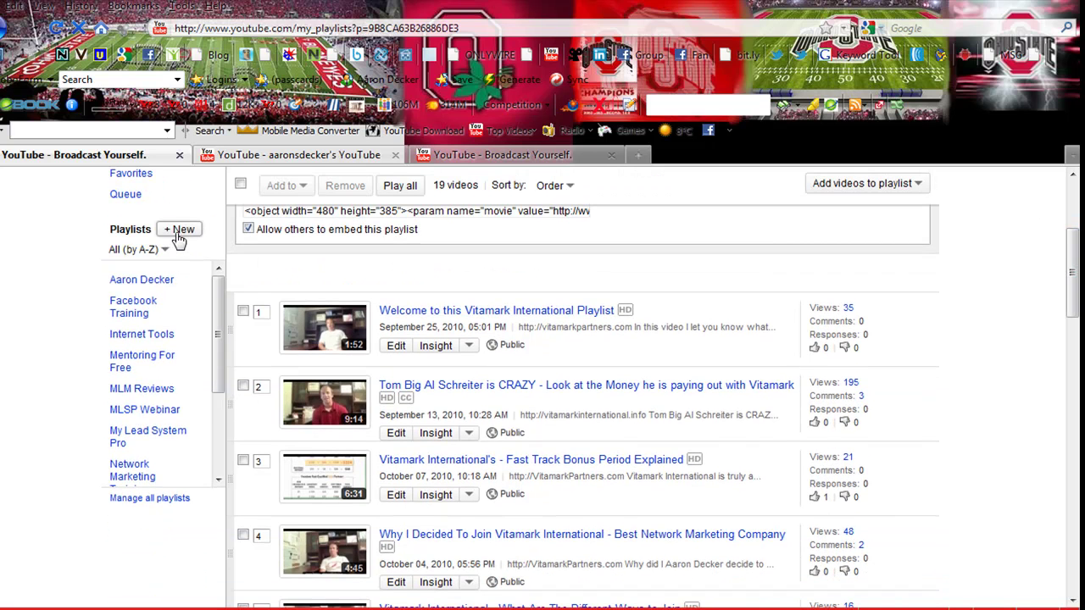
{"action": "left_click", "coordinate": [7, 38]}
{"action": "mouse_move", "coordinate": [1072, 211]}
{"action": "left_mouse_down"}
{"action": "mouse_move", "coordinate": [1072, 305]}
{"action": "mouse_move", "coordinate": [1072, 206]}
{"action": "left_mouse_up"}
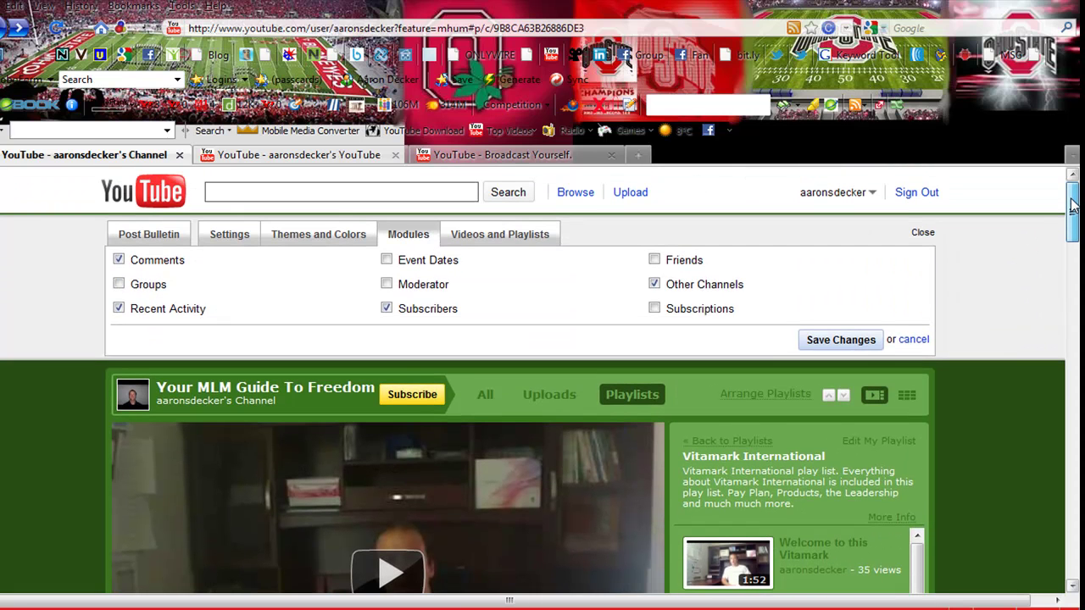
Step: Examine the YouTube Channels I recommend box and its arrangement controls, and compare it with the channel's module options
{"action": "left_click_drag", "start_coordinate": [1072, 206], "coordinate": [1072, 306]}
{"action": "left_click_drag", "start_coordinate": [387, 329], "coordinate": [636, 330]}
{"action": "left_click", "coordinate": [645, 337]}
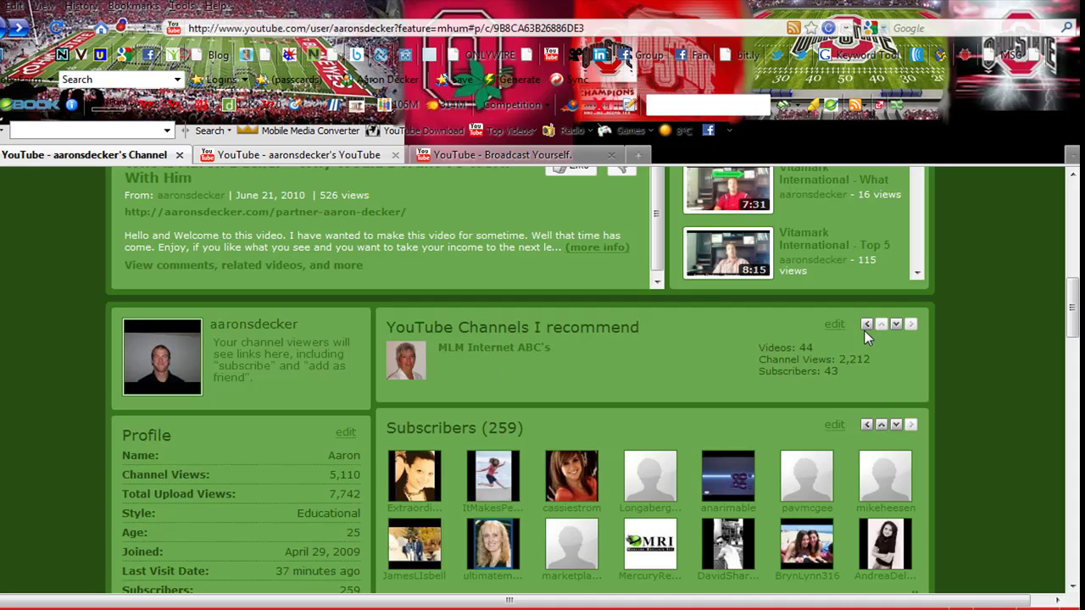
{"action": "left_click_drag", "start_coordinate": [1072, 309], "coordinate": [1072, 210]}
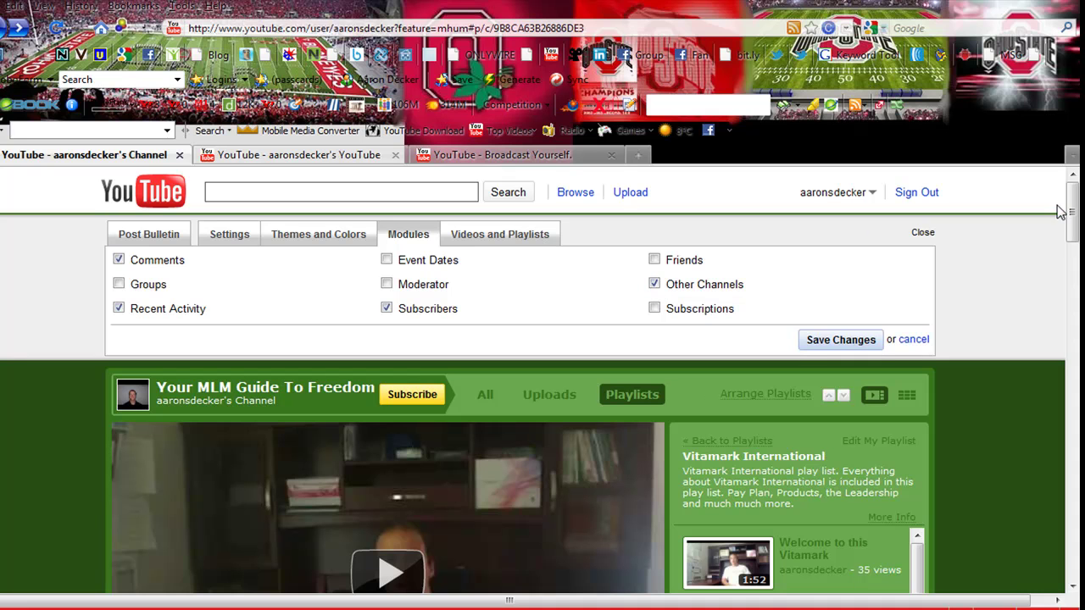
Step: Open the YouTube Channels I recommend box for editing, check its title and list of destination channels, and save the box
{"action": "scroll", "coordinate": [1058, 211], "scroll_direction": "down", "scroll_amount": 1}
{"action": "scroll", "coordinate": [542, 380], "scroll_direction": "down", "scroll_amount": 15}
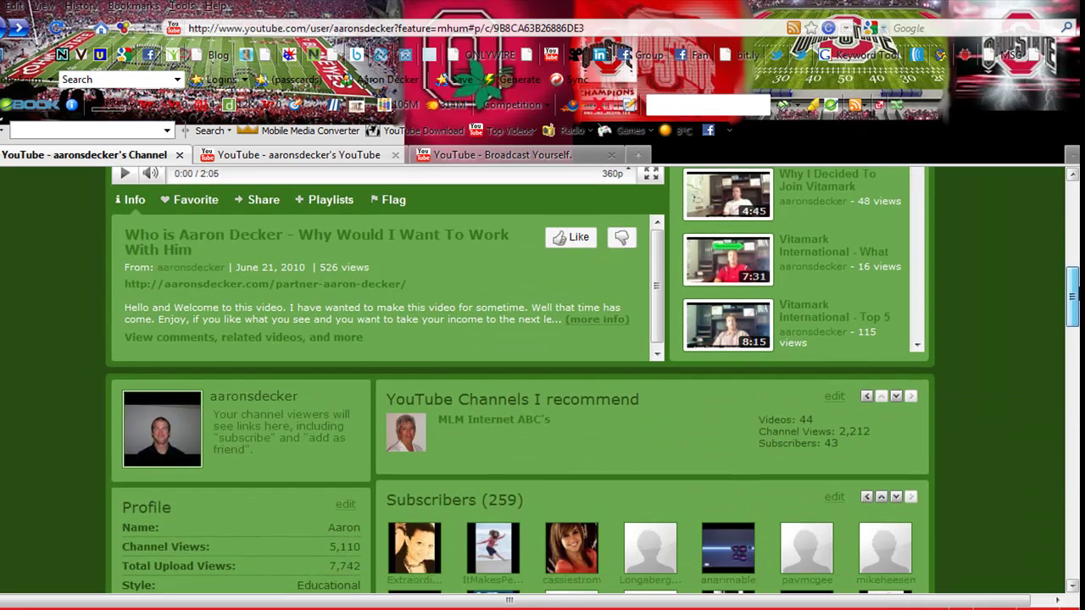
{"action": "left_click", "coordinate": [837, 283]}
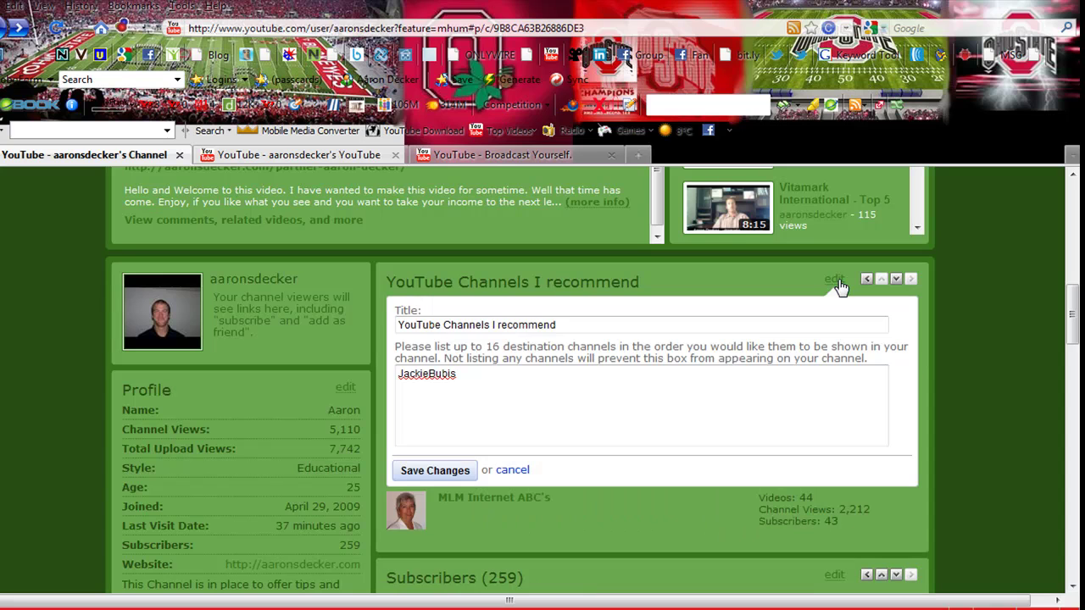
{"action": "left_click", "coordinate": [487, 380]}
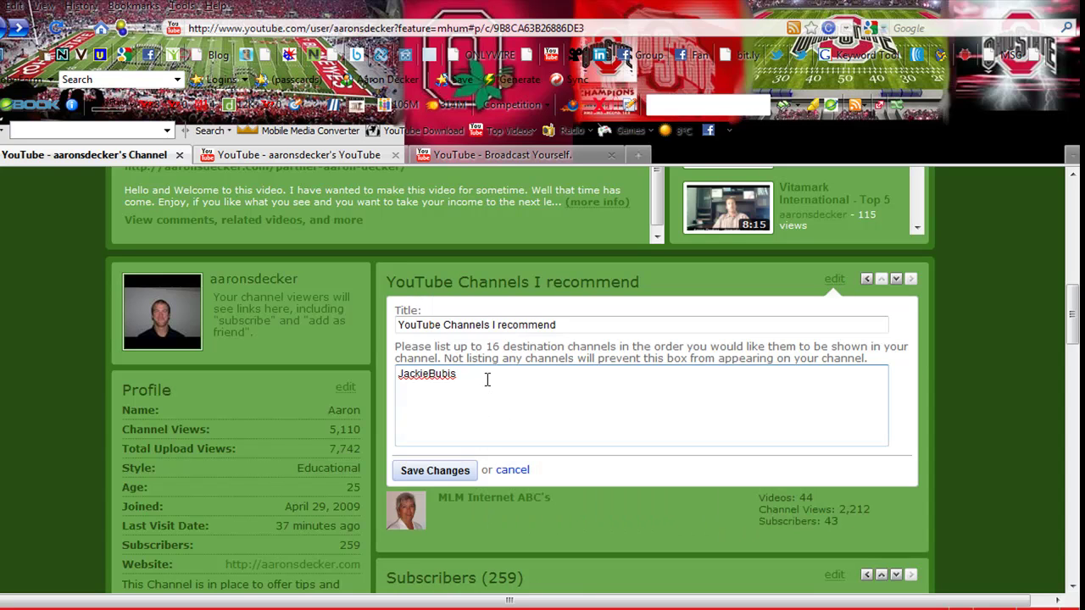
{"action": "left_click", "coordinate": [562, 325]}
{"action": "triple_click", "coordinate": [403, 321]}
{"action": "left_click", "coordinate": [443, 325], "text": "shift"}
{"action": "left_click", "coordinate": [491, 324]}
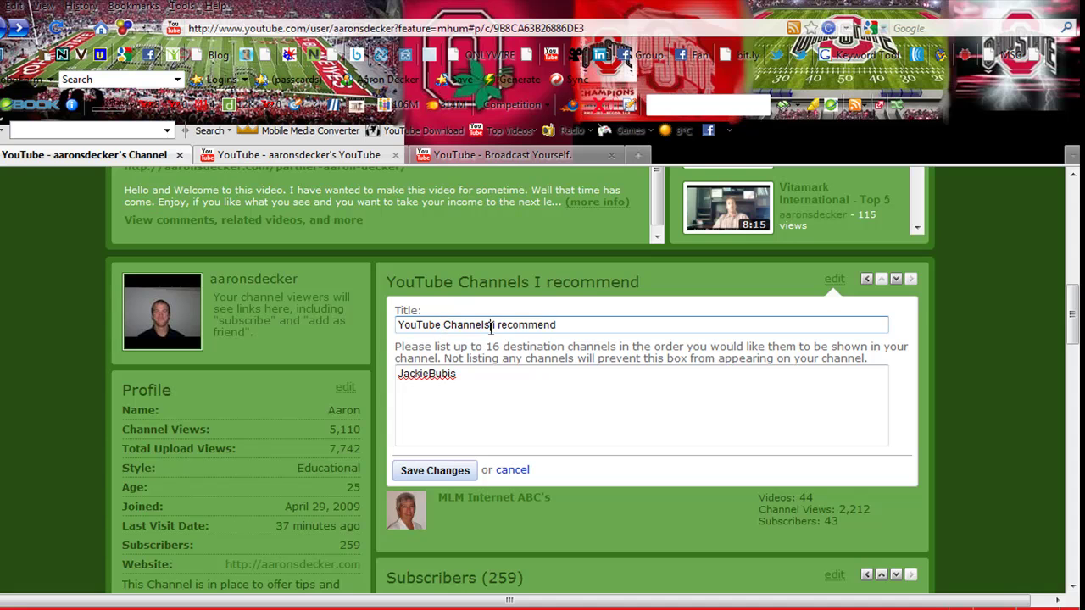
{"action": "left_click", "coordinate": [435, 470]}
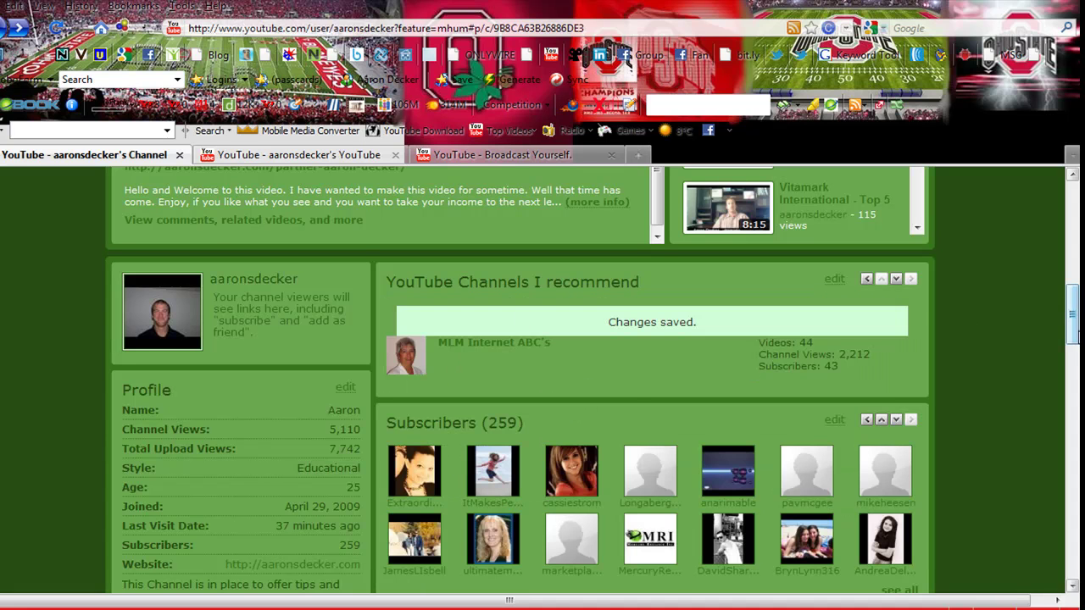
Step: Show the Post Bulletin form and examine its message field, optional video URL field and the note on who receives the bulletin
{"action": "scroll", "coordinate": [967, 319], "scroll_direction": "up", "scroll_amount": 10}
{"action": "left_click", "coordinate": [149, 235]}
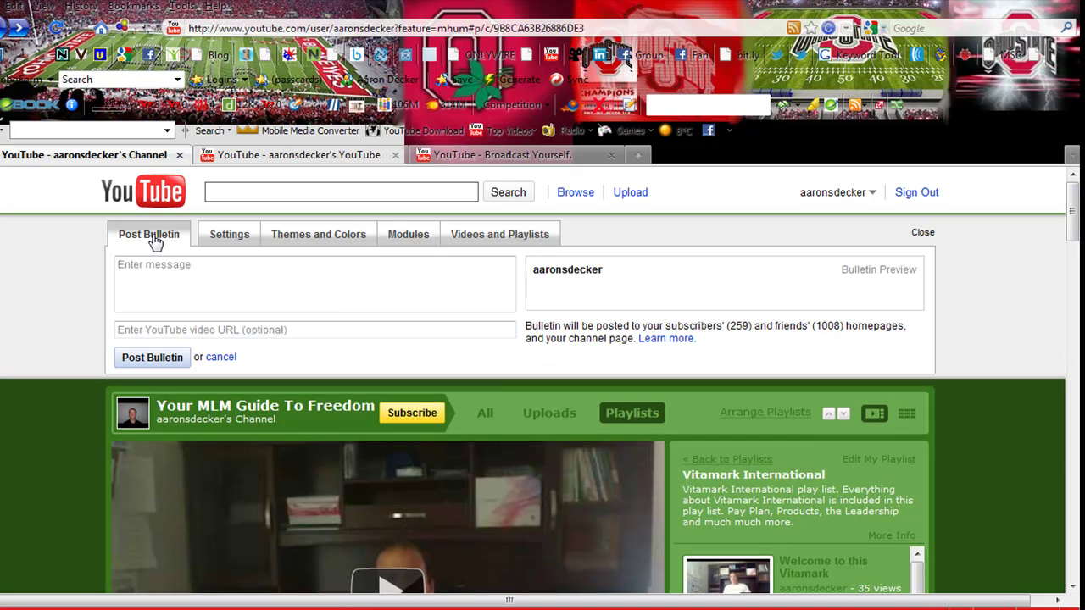
{"action": "left_click", "coordinate": [196, 275]}
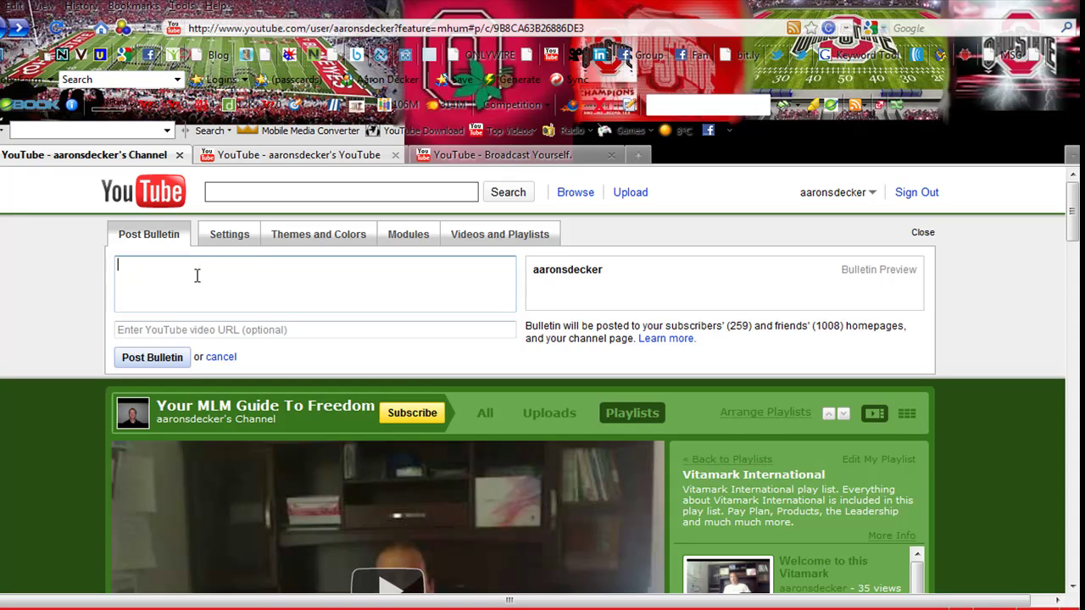
{"action": "left_click", "coordinate": [225, 330]}
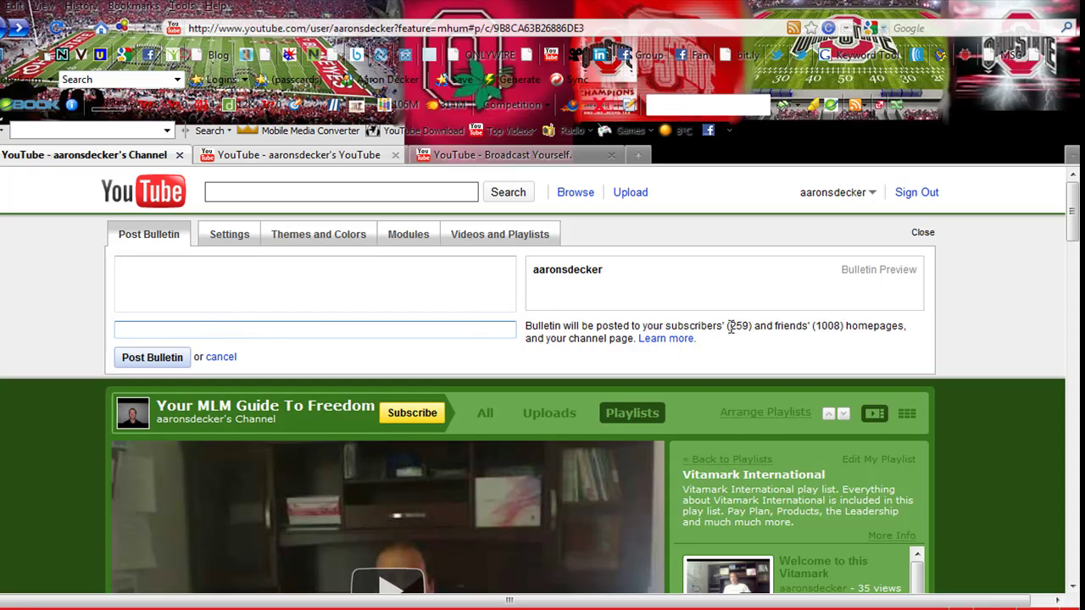
{"action": "left_click_drag", "start_coordinate": [729, 328], "coordinate": [839, 331]}
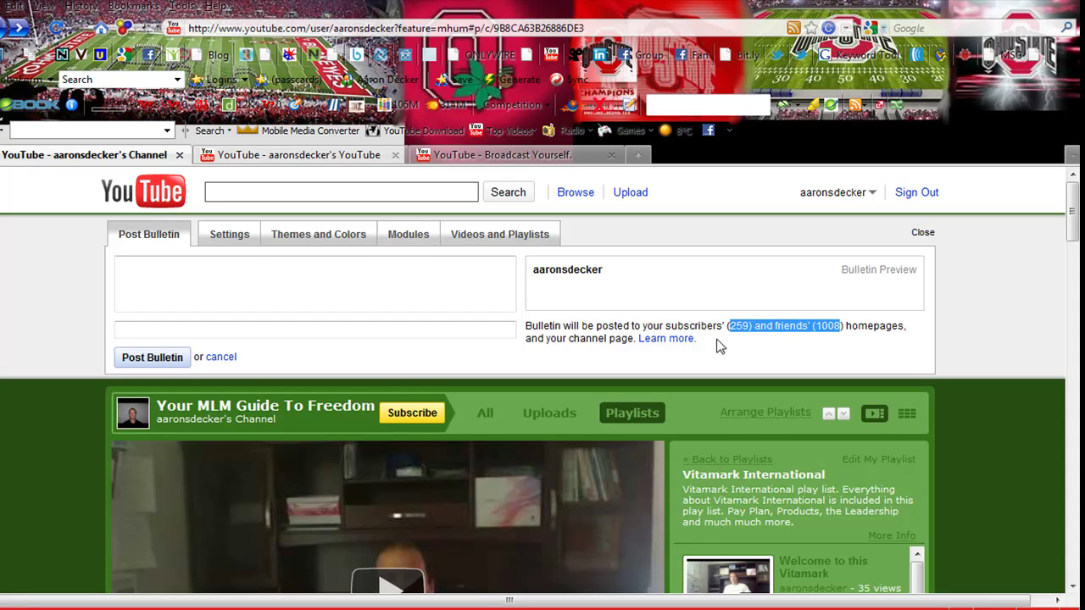
{"action": "left_click", "coordinate": [777, 330]}
{"action": "left_click", "coordinate": [283, 287]}
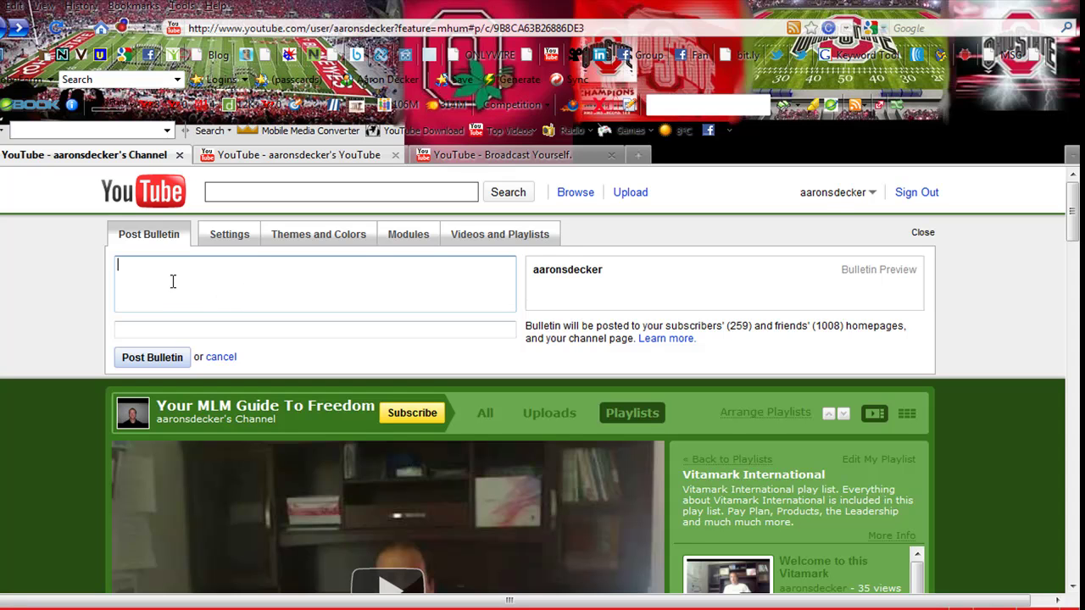
Step: Go to the account settings, open the Insight statistics, and look over the views graph and video list in the summary
{"action": "left_click", "coordinate": [843, 200]}
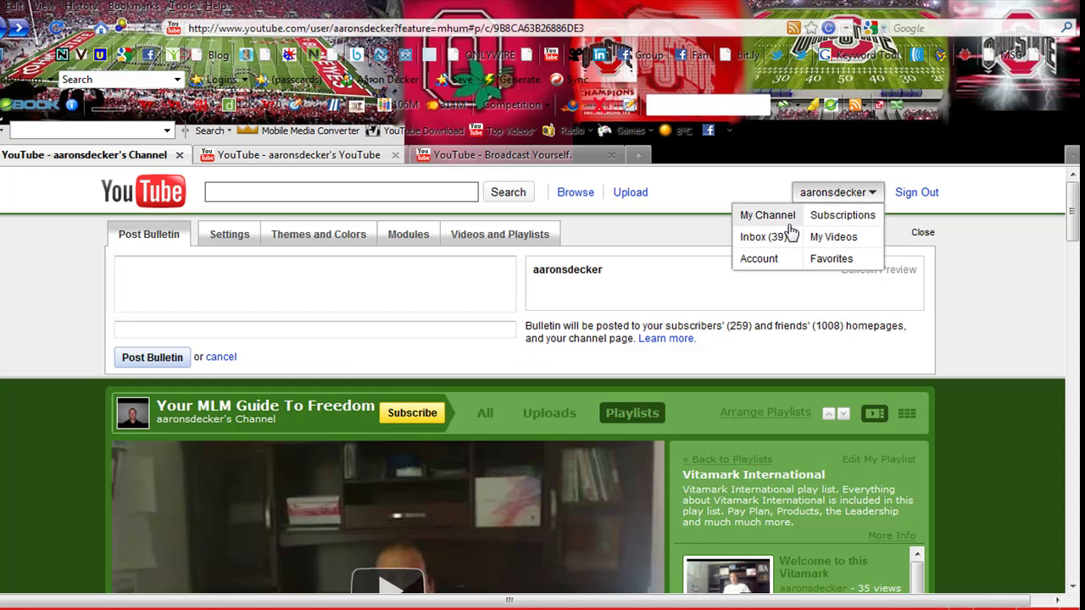
{"action": "left_click", "coordinate": [760, 257]}
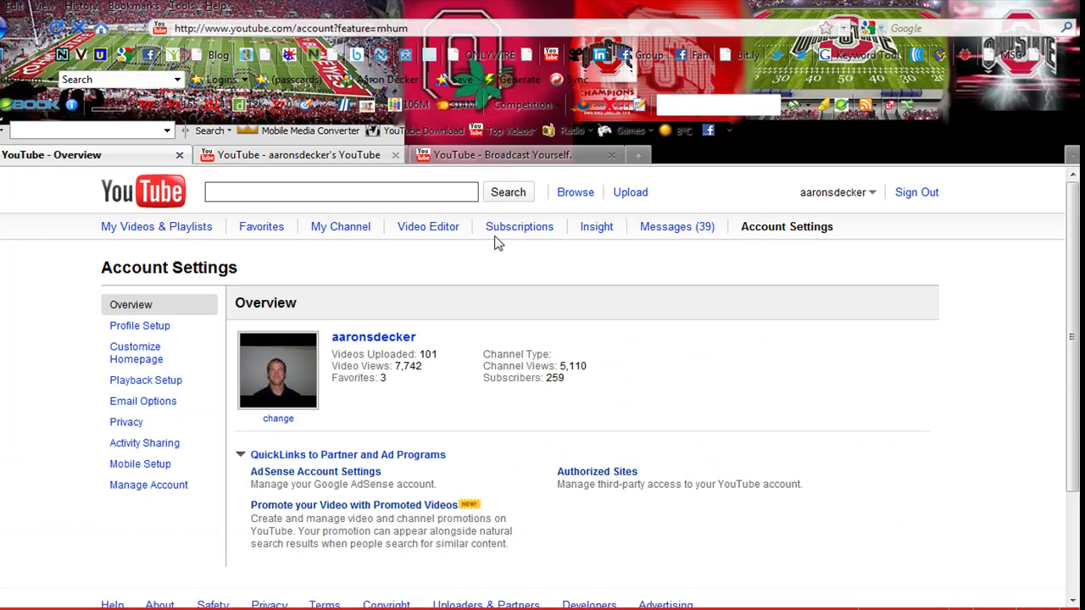
{"action": "left_click", "coordinate": [605, 235]}
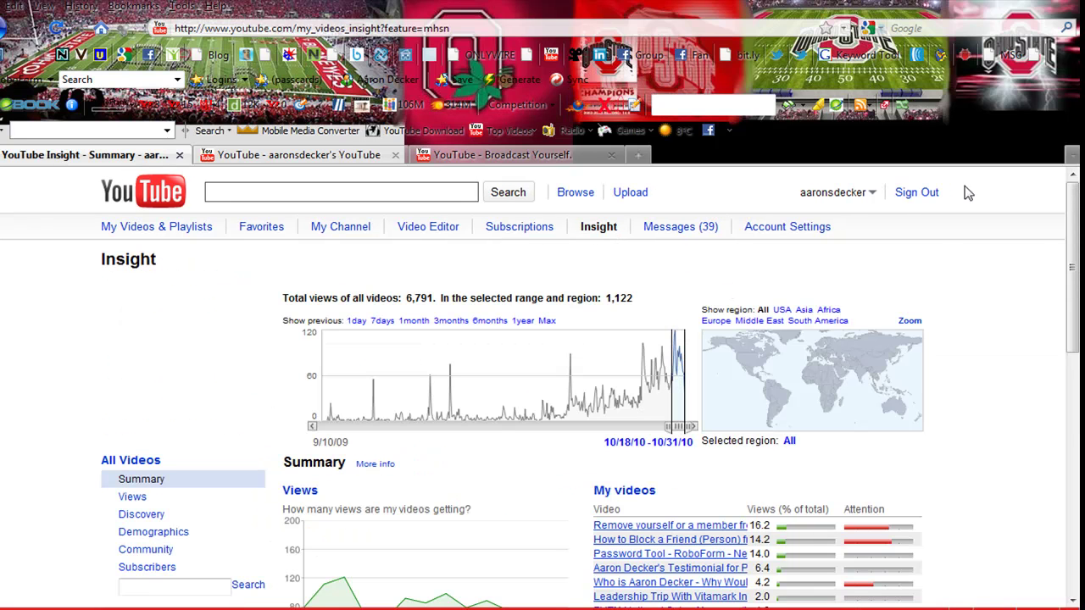
{"action": "left_click_drag", "start_coordinate": [1073, 217], "coordinate": [1076, 279]}
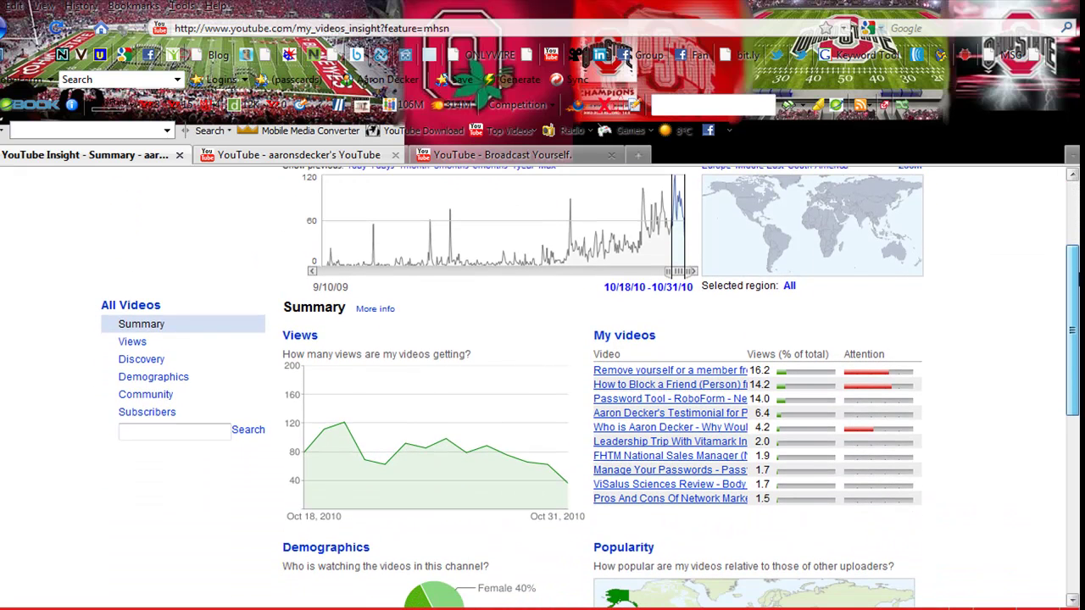
Step: View the Insight views statistics of the Remove yourself or a member from a Facebook Group video and the How to Block a Friend video
{"action": "left_click", "coordinate": [661, 373]}
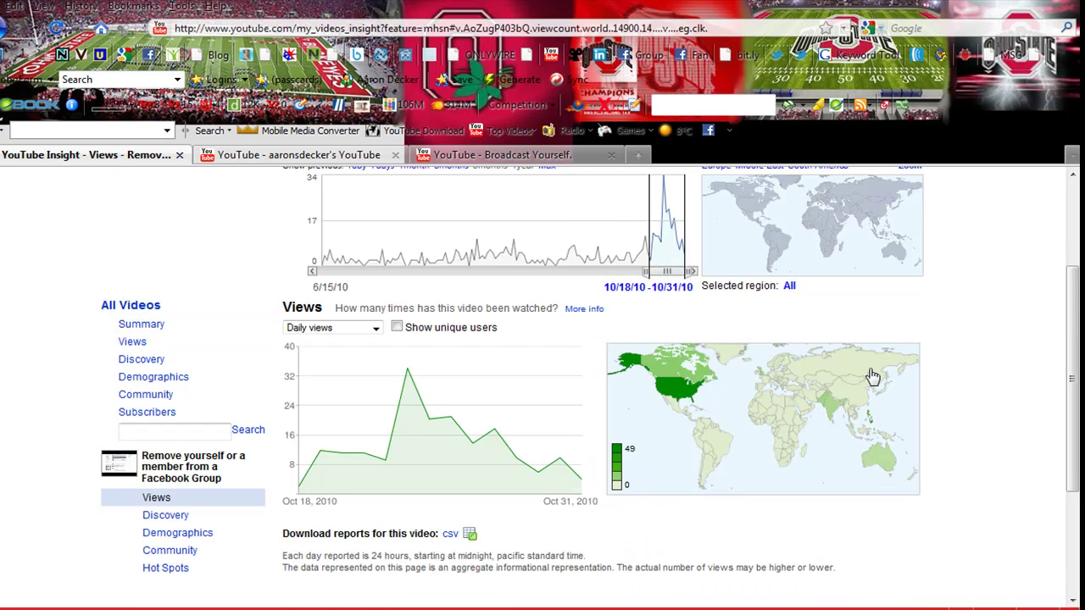
{"action": "key", "text": "alt+Left"}
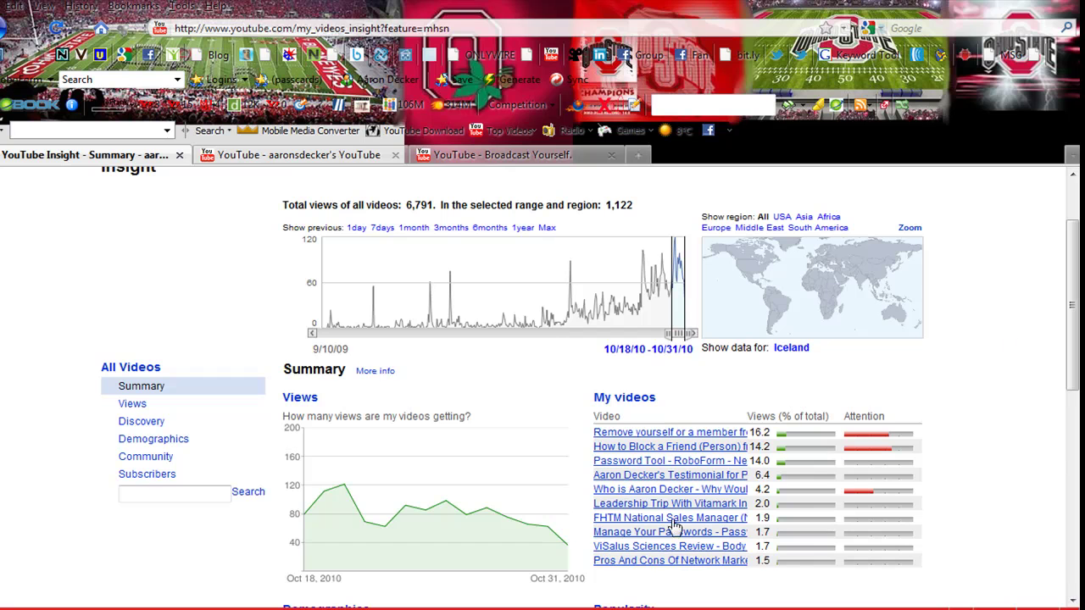
{"action": "left_click", "coordinate": [650, 447]}
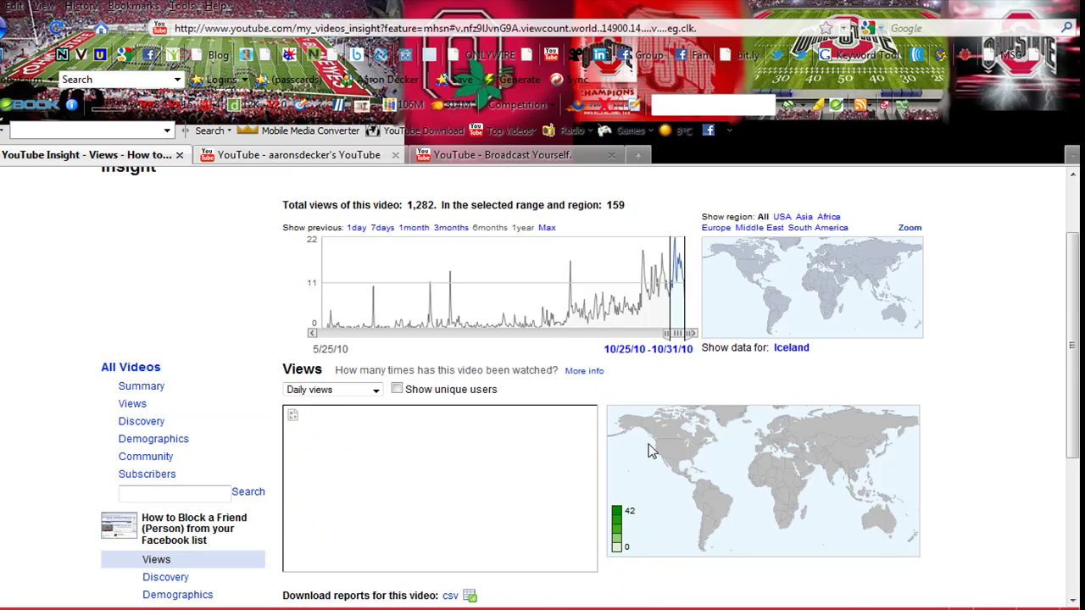
{"action": "mouse_move", "coordinate": [1074, 305]}
{"action": "left_mouse_down"}
{"action": "mouse_move", "coordinate": [1074, 259]}
{"action": "mouse_move", "coordinate": [1074, 327]}
{"action": "left_mouse_up"}
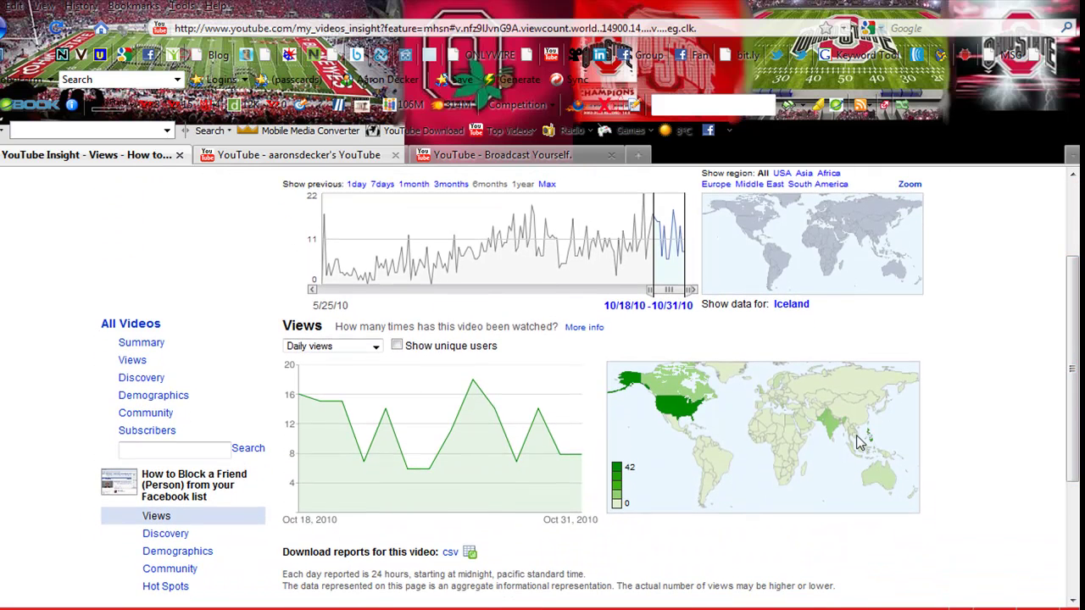
{"action": "left_click_drag", "start_coordinate": [1074, 360], "coordinate": [1072, 392]}
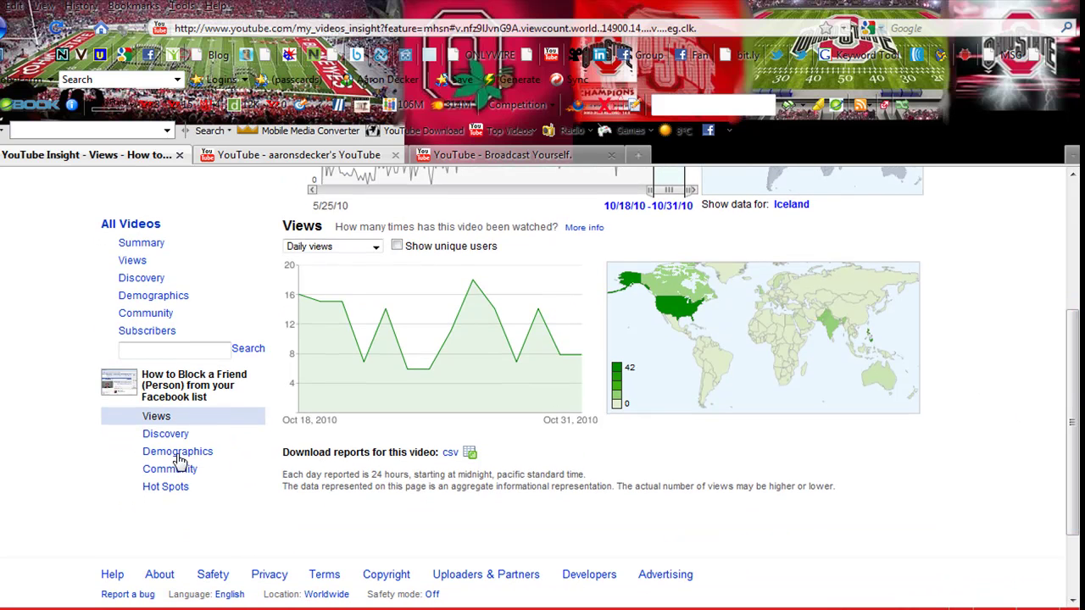
Step: Check the How to Block a Friend video's demographics and review the summary for all videos, including its demographics and popularity charts
{"action": "left_click", "coordinate": [179, 453]}
{"action": "left_click", "coordinate": [141, 242]}
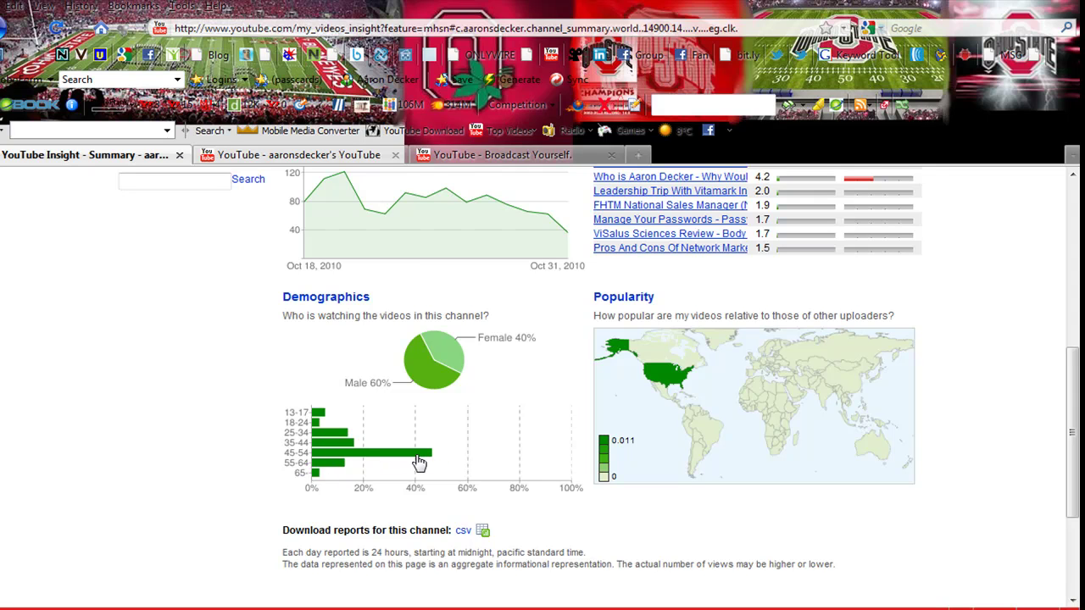
{"action": "left_click_drag", "start_coordinate": [1077, 490], "coordinate": [1077, 310]}
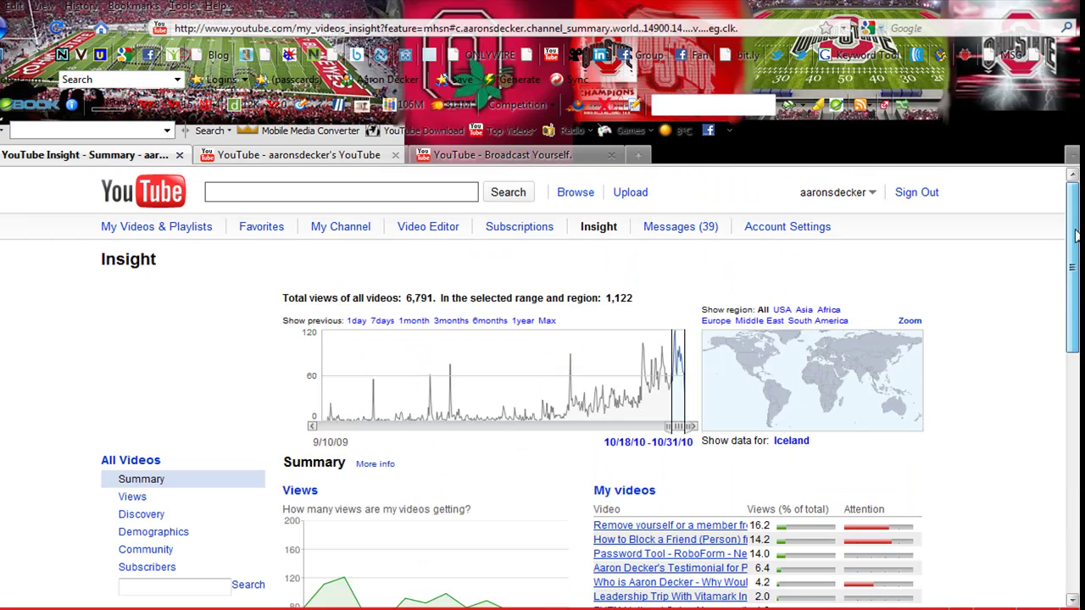